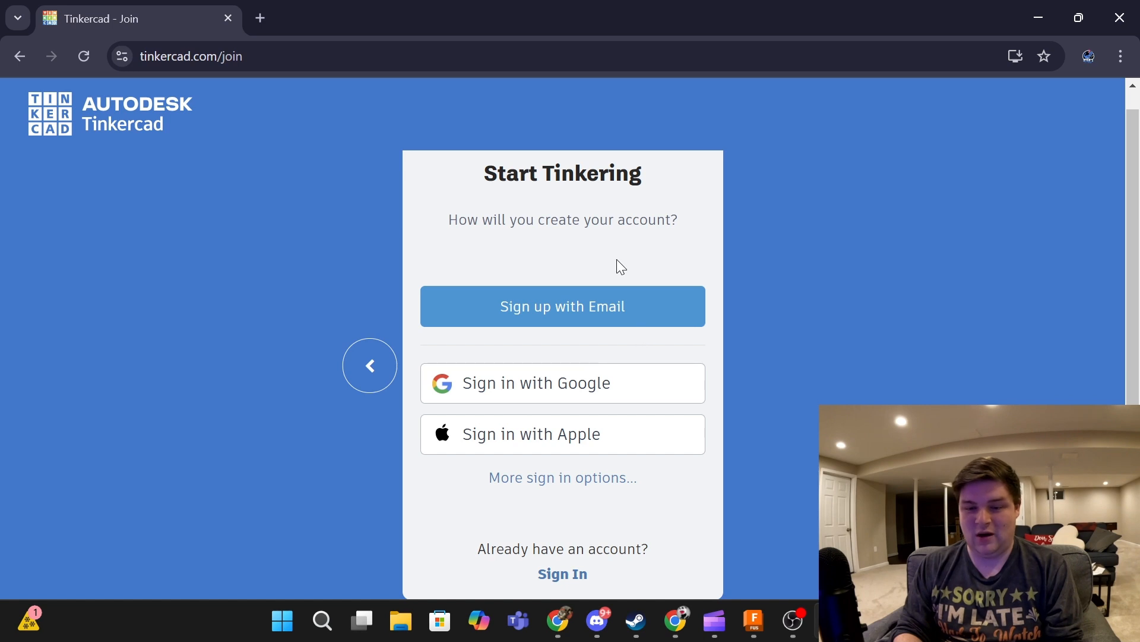
# - Choose 'Sign up with Email' on the Tinkercad join page
pyautogui.click(613, 326)
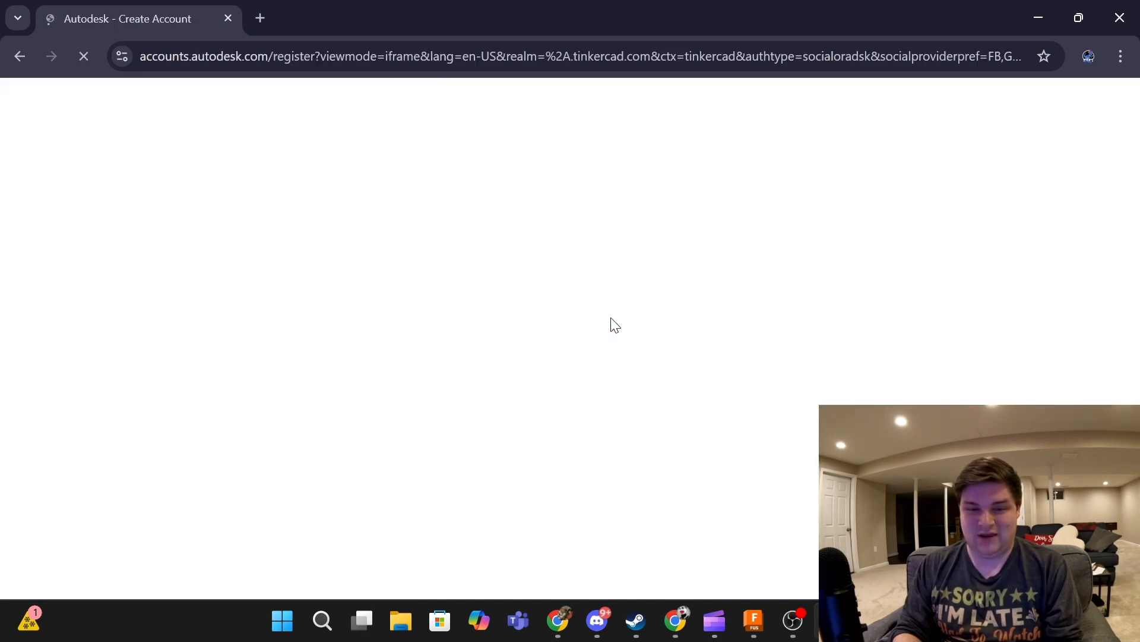
# - Enter a July 11, 2004 birthday and continue to the email and password step
pyautogui.click(516, 298)
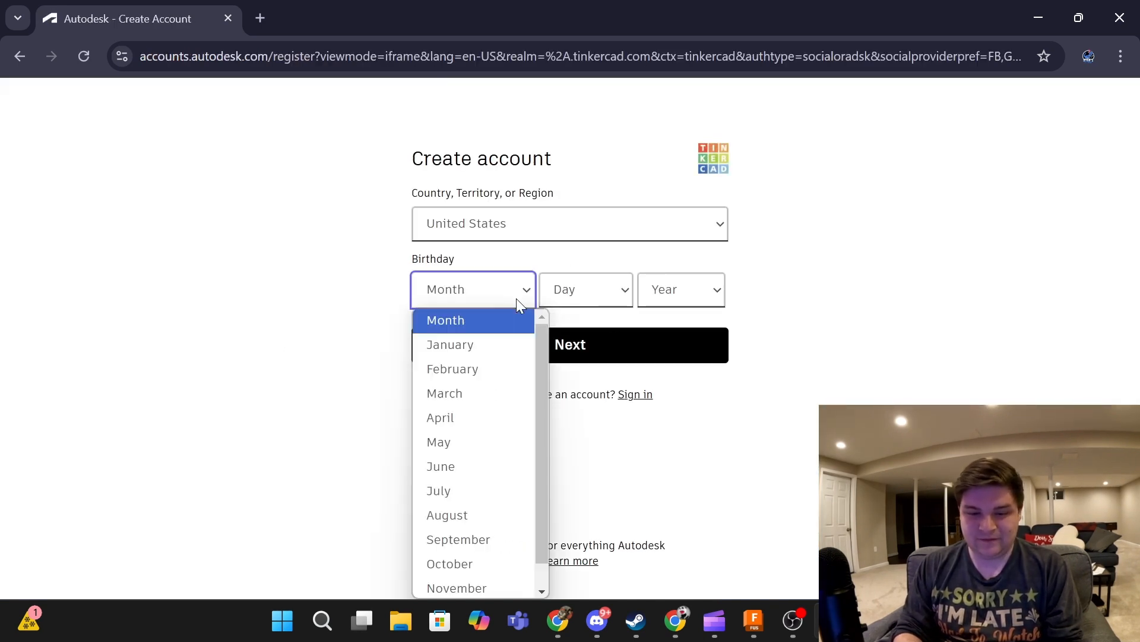
pyautogui.scroll(-1, 514, 462)
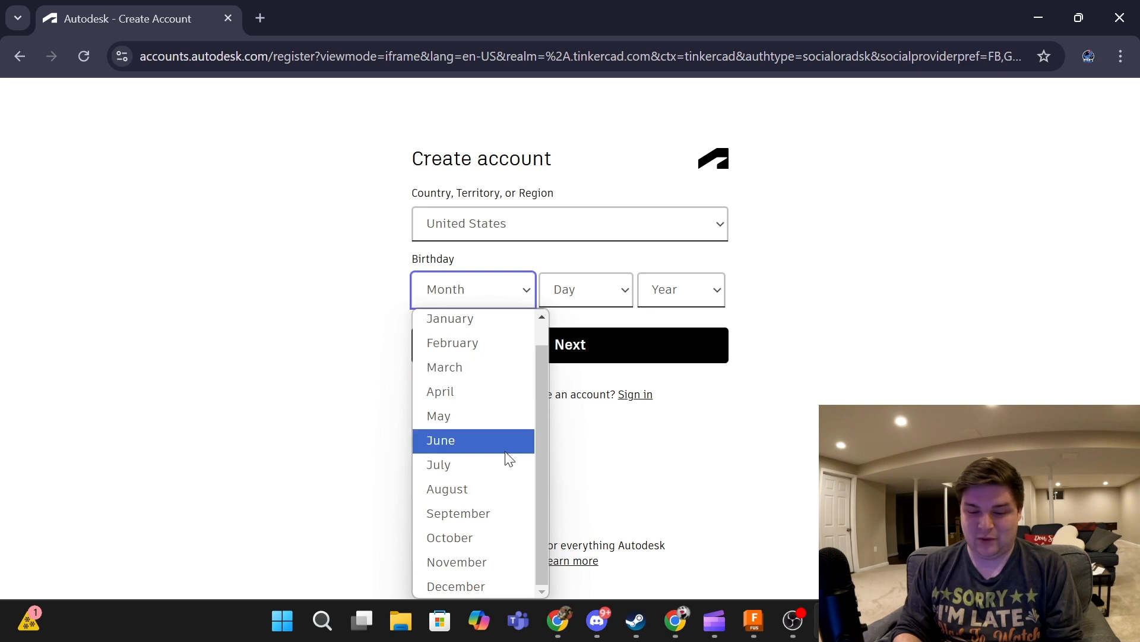
pyautogui.click(464, 464)
pyautogui.click(572, 288)
pyautogui.scroll(-2, 582, 508)
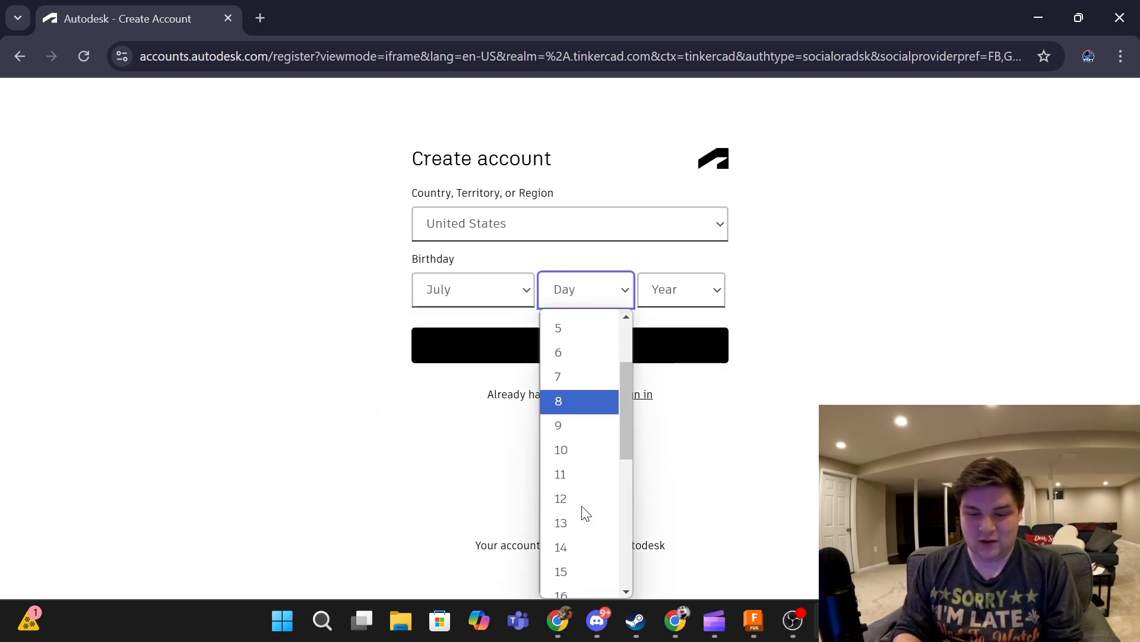
pyautogui.click(584, 481)
pyautogui.click(711, 289)
pyautogui.scroll(-5, 689, 443)
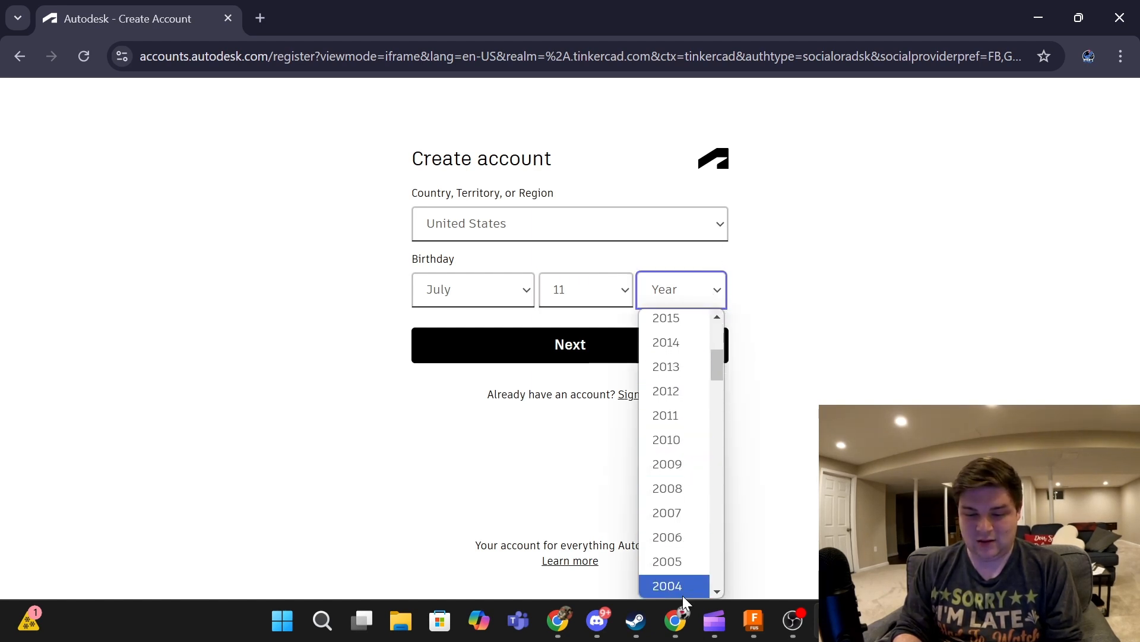
pyautogui.click(683, 594)
pyautogui.click(619, 357)
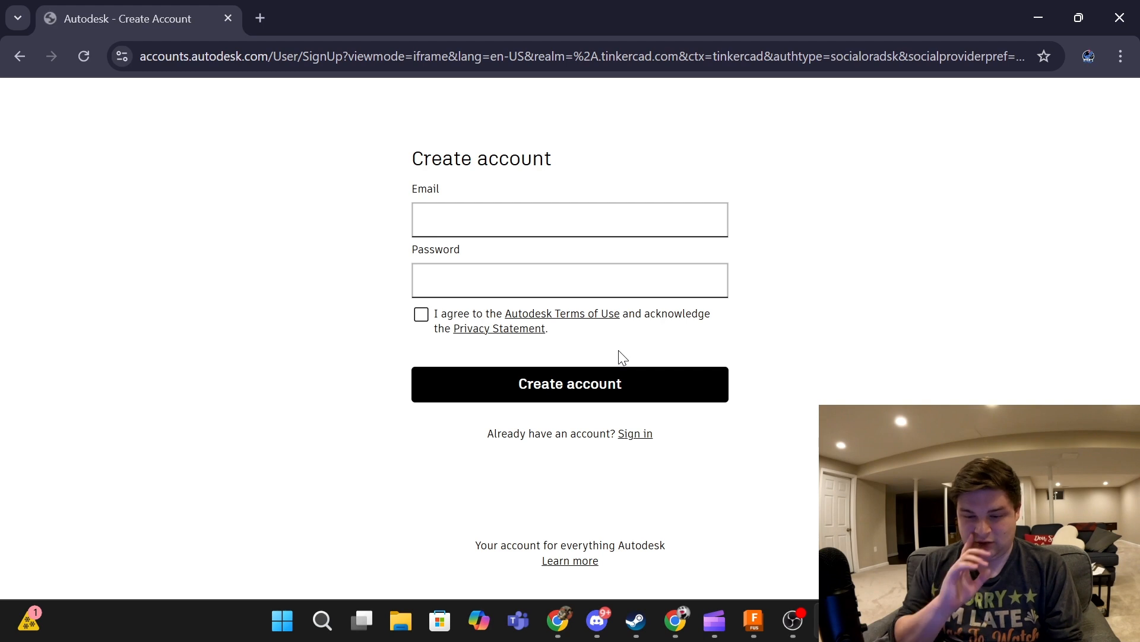
# - Enter the account email address and a password, declining the browser's suggested password
pyautogui.click(456, 211)
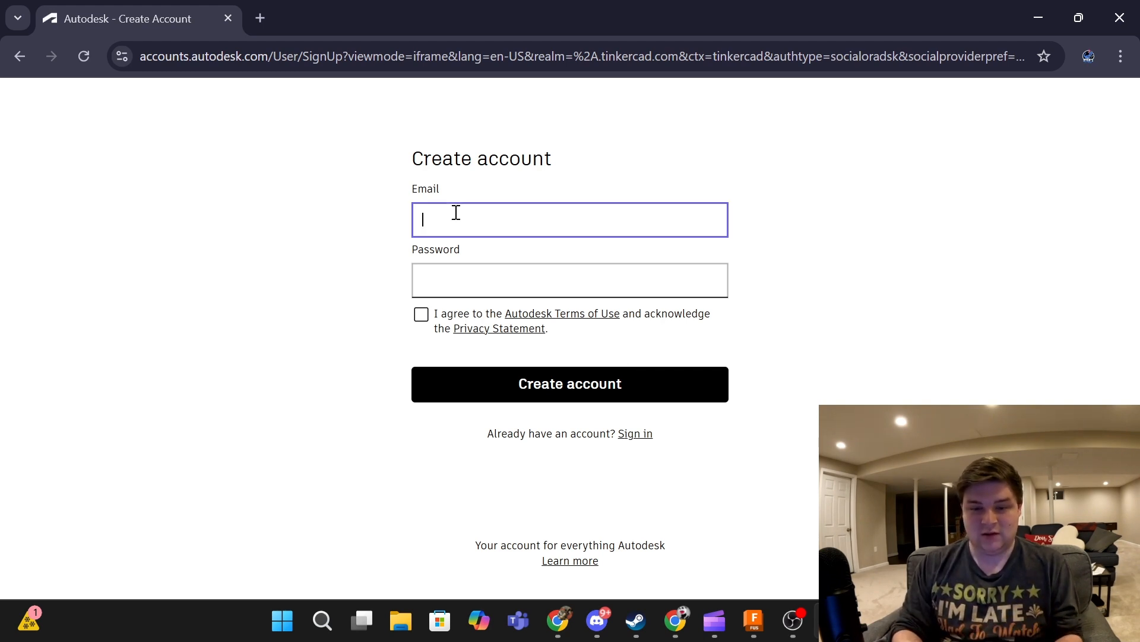
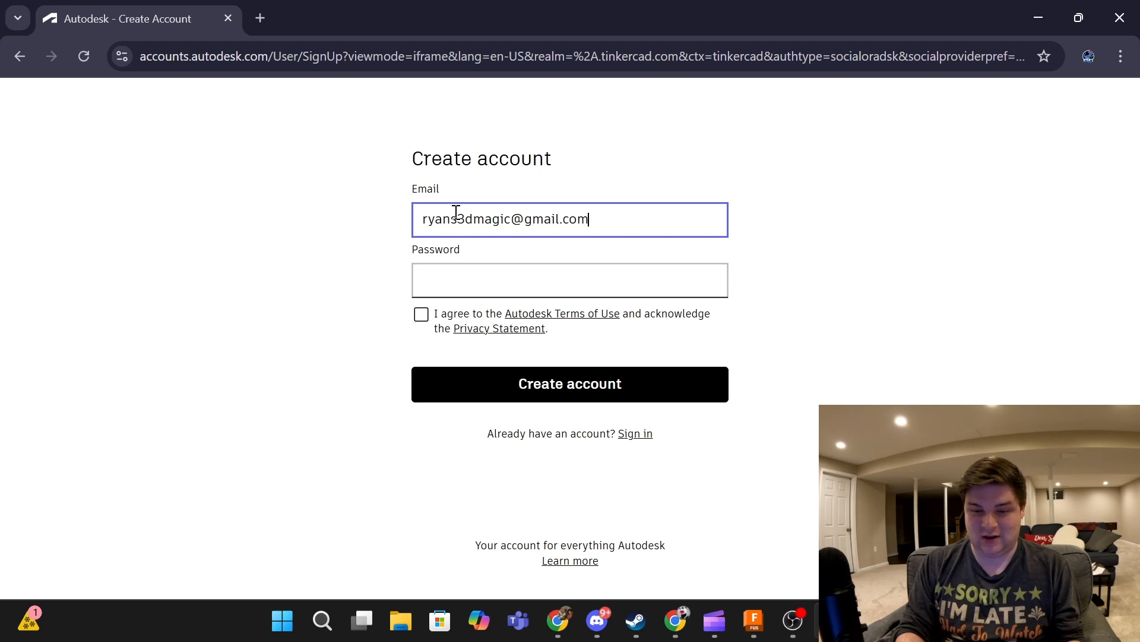
pyautogui.click(469, 283)
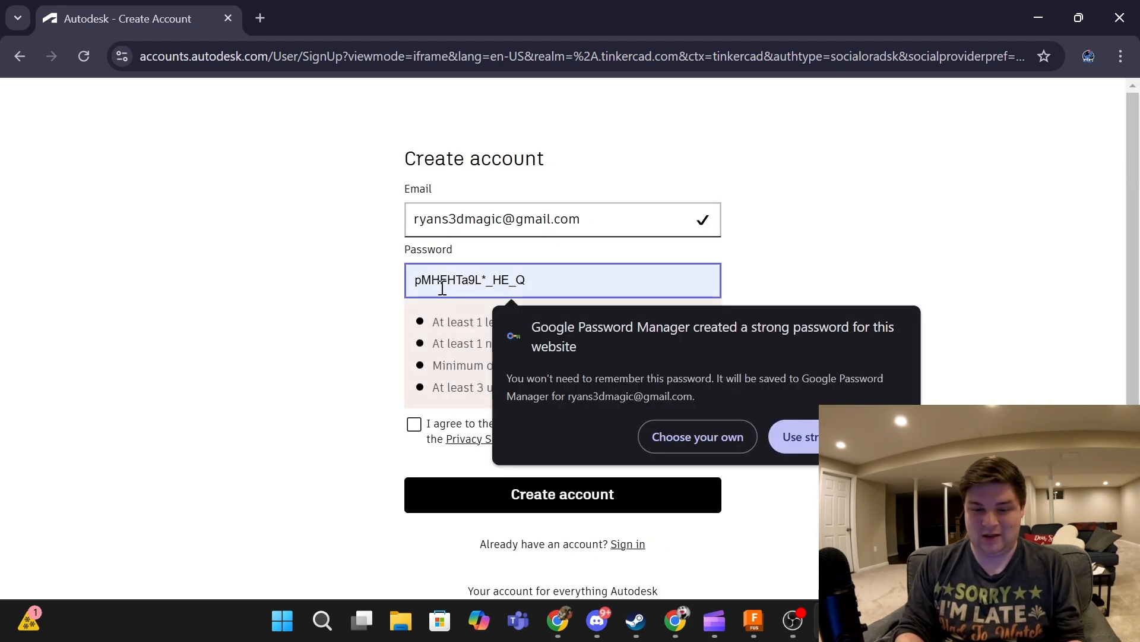
pyautogui.click(441, 275)
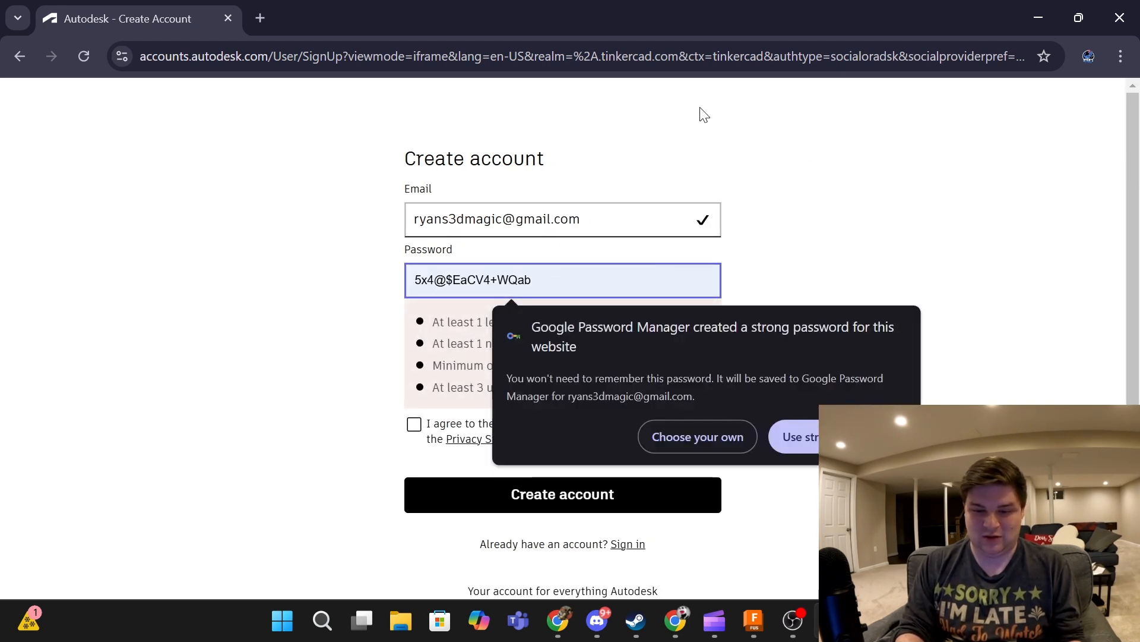
pyautogui.write('••••')
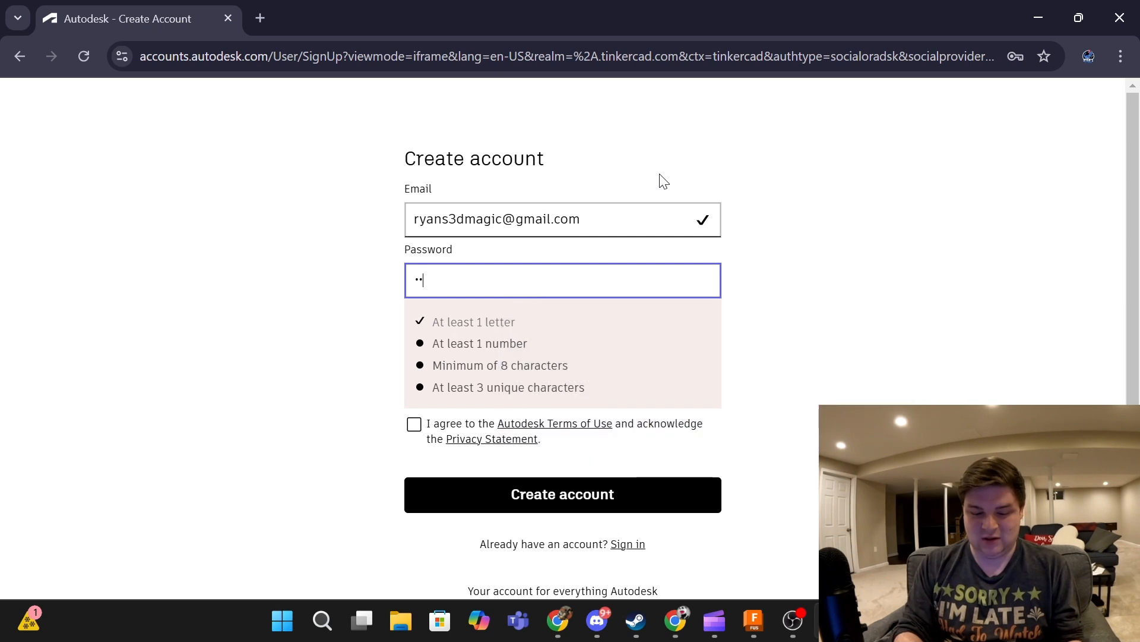
pyautogui.write('••••••')
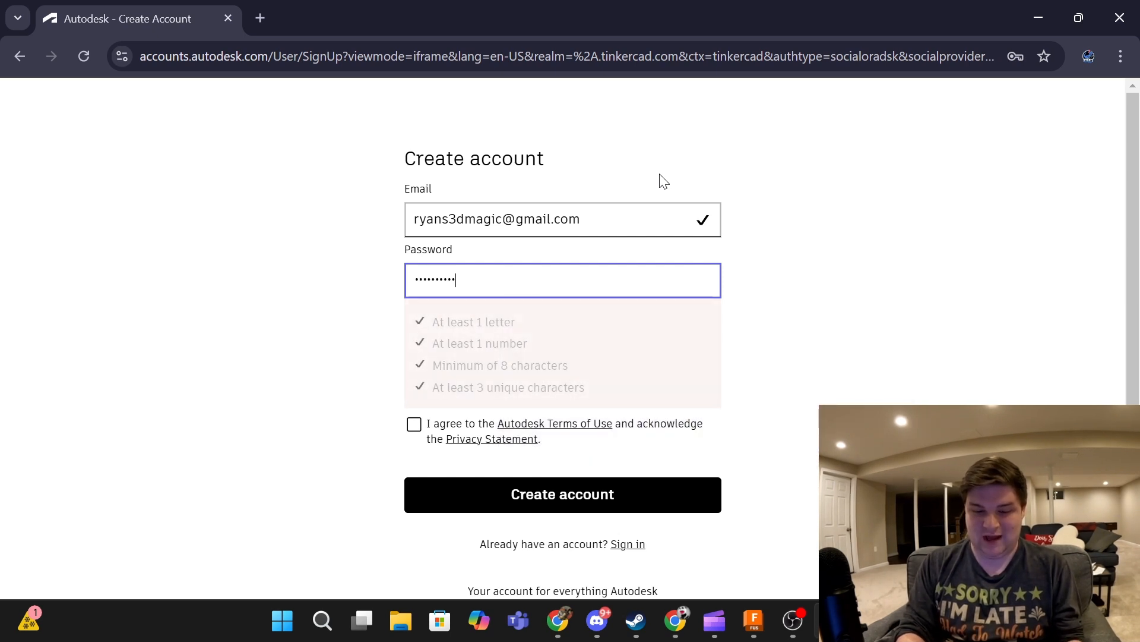
# - Agree to the terms of use, create the account and finish sign-up
pyautogui.click(425, 319)
pyautogui.click(555, 388)
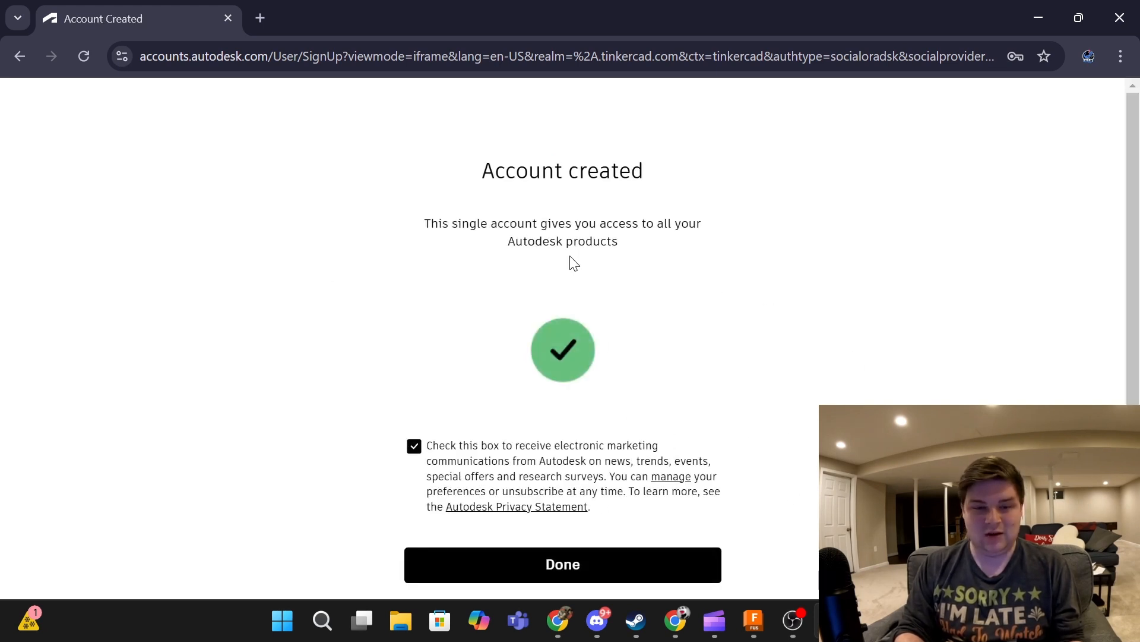
pyautogui.scroll(-1, 553, 304)
pyautogui.click(633, 509)
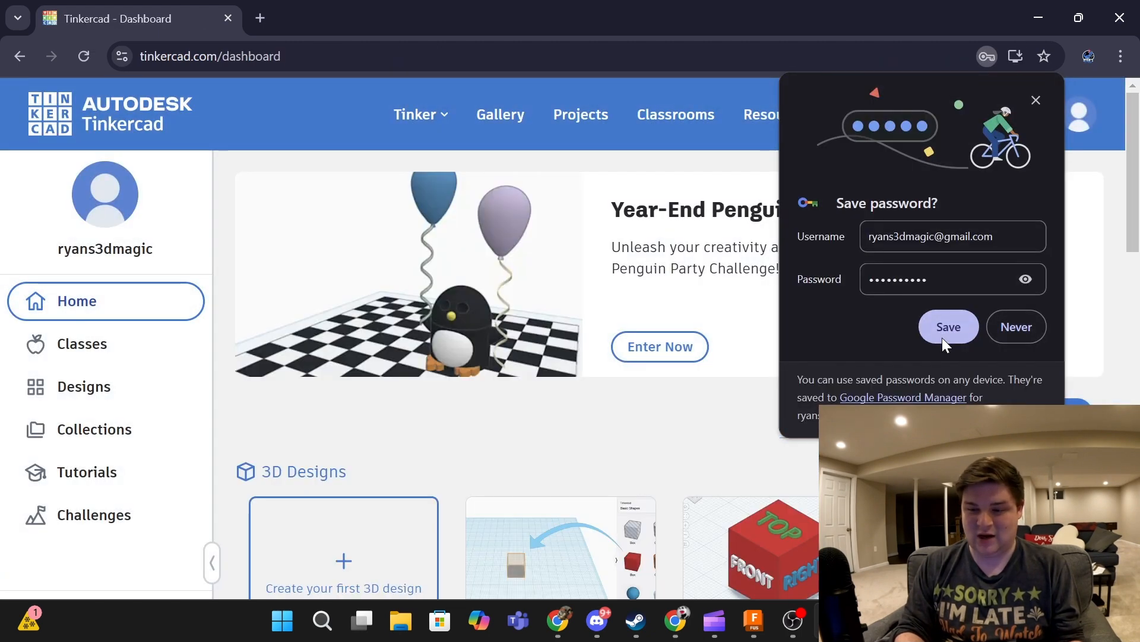
# - Save the login in Chrome, then start a first 3D design from the dashboard
pyautogui.click(943, 337)
pyautogui.scroll(-7, 588, 331)
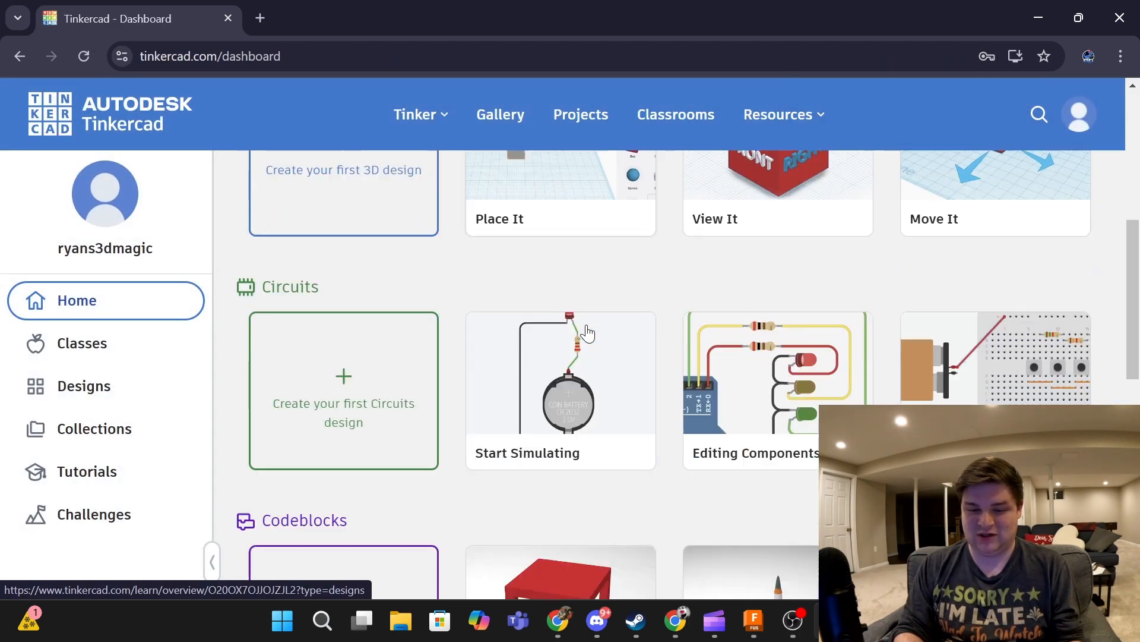
pyautogui.scroll(5, 588, 333)
pyautogui.scroll(2, 587, 333)
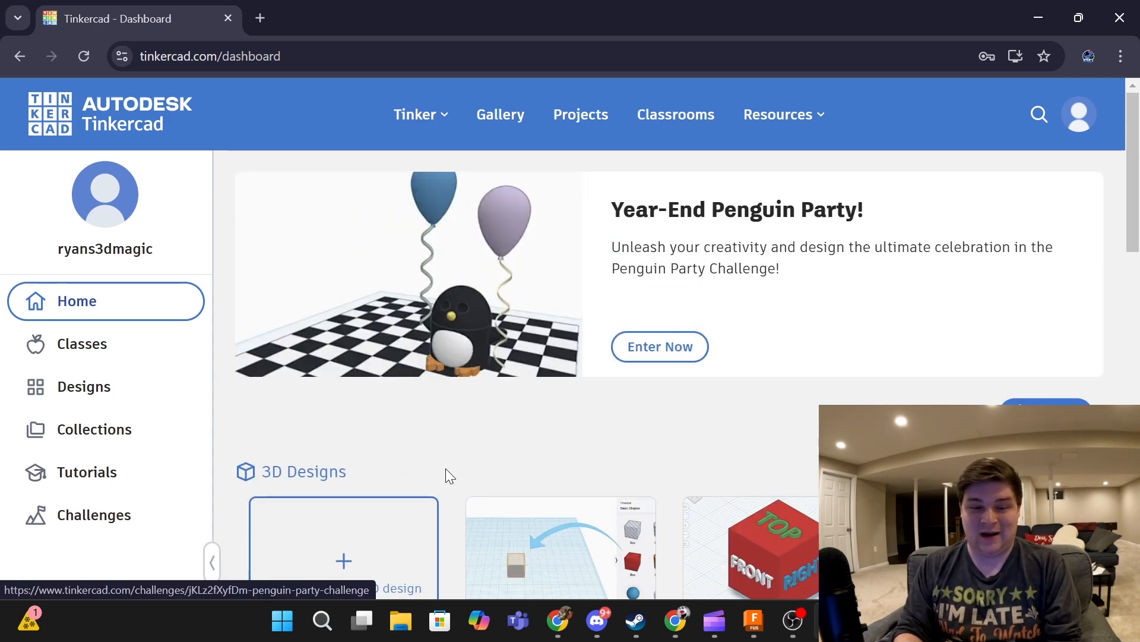
pyautogui.scroll(-6, 653, 345)
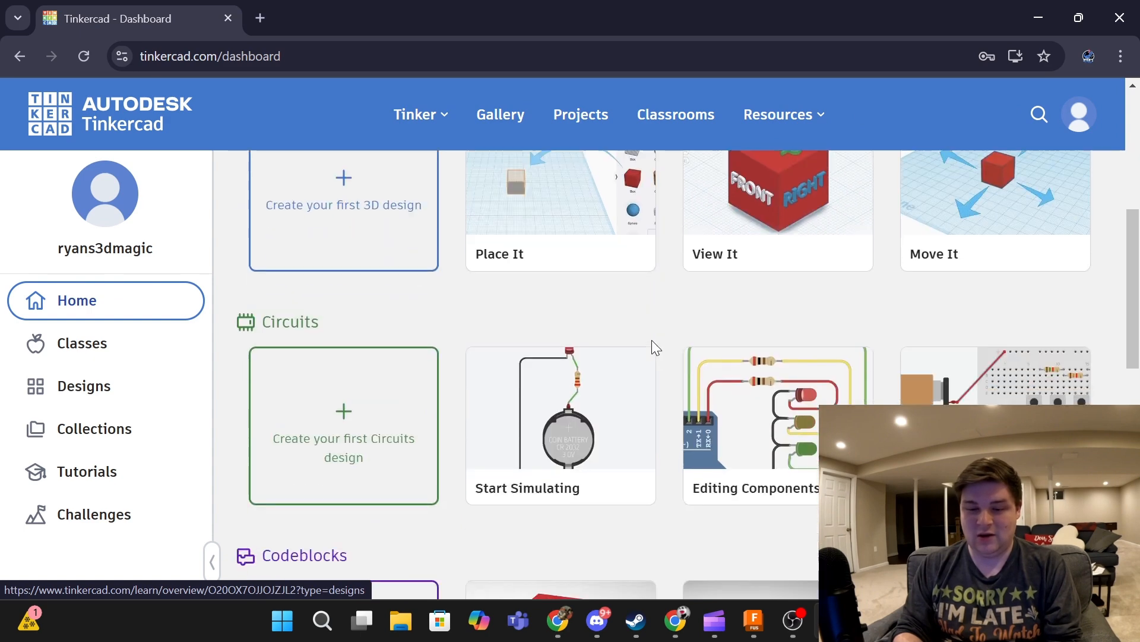
pyautogui.scroll(5, 653, 349)
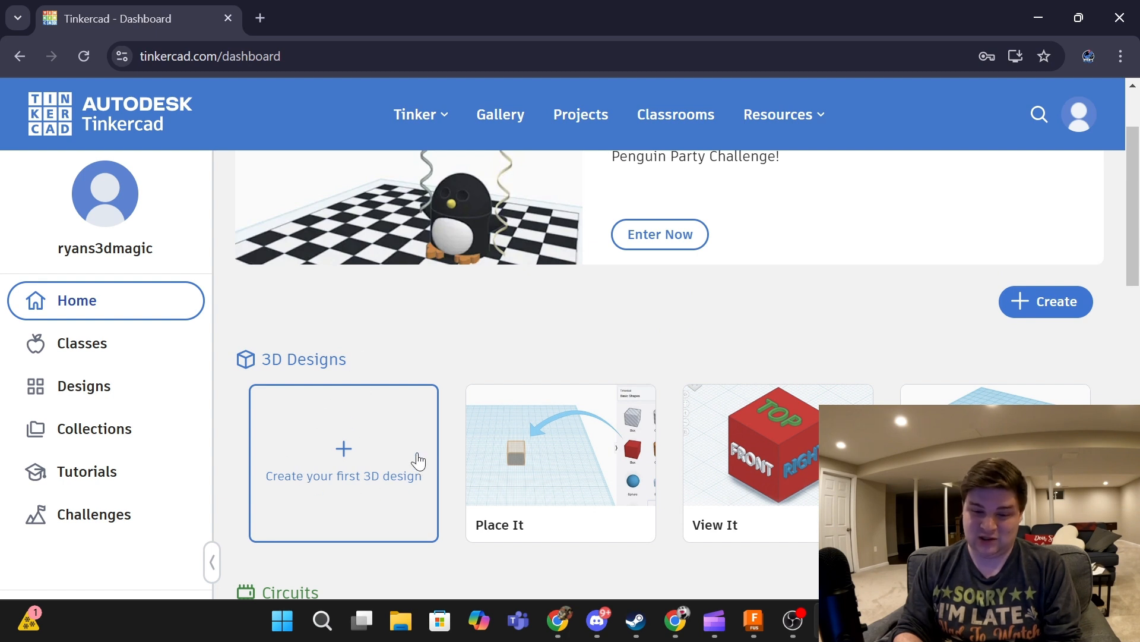
pyautogui.click(344, 447)
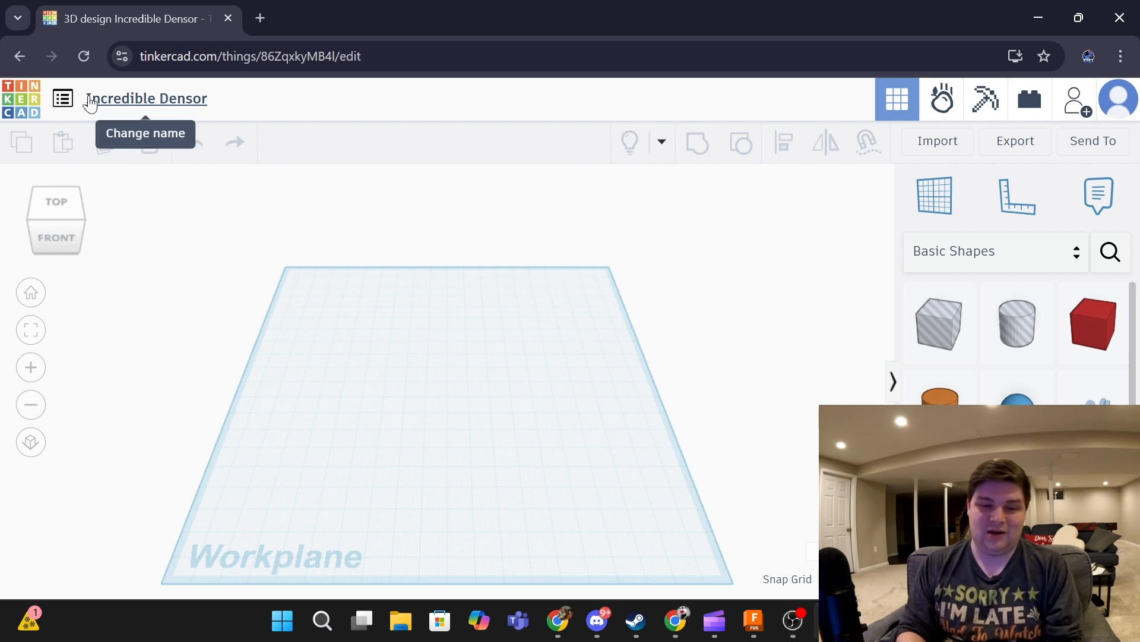
# - Begin renaming the 'Incredible Densor' design from its title at the top left
pyautogui.click(157, 110)
# - Finish renaming the design to 'Demo' and return the workplane to the zoomed home view
pyautogui.press('BackSpace')
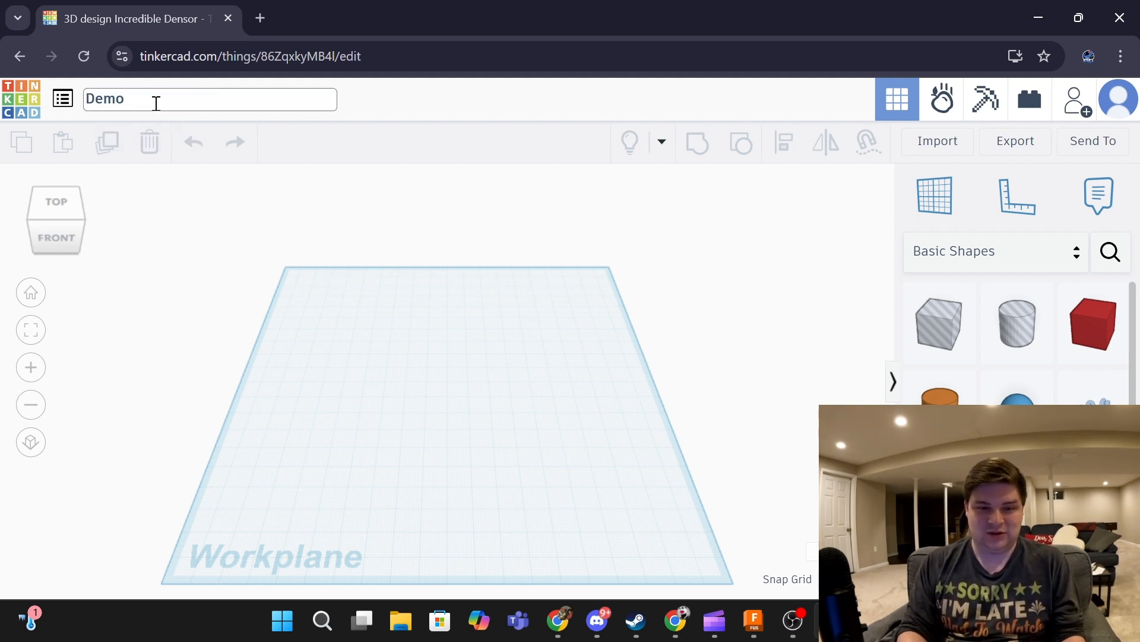
pyautogui.press('Return')
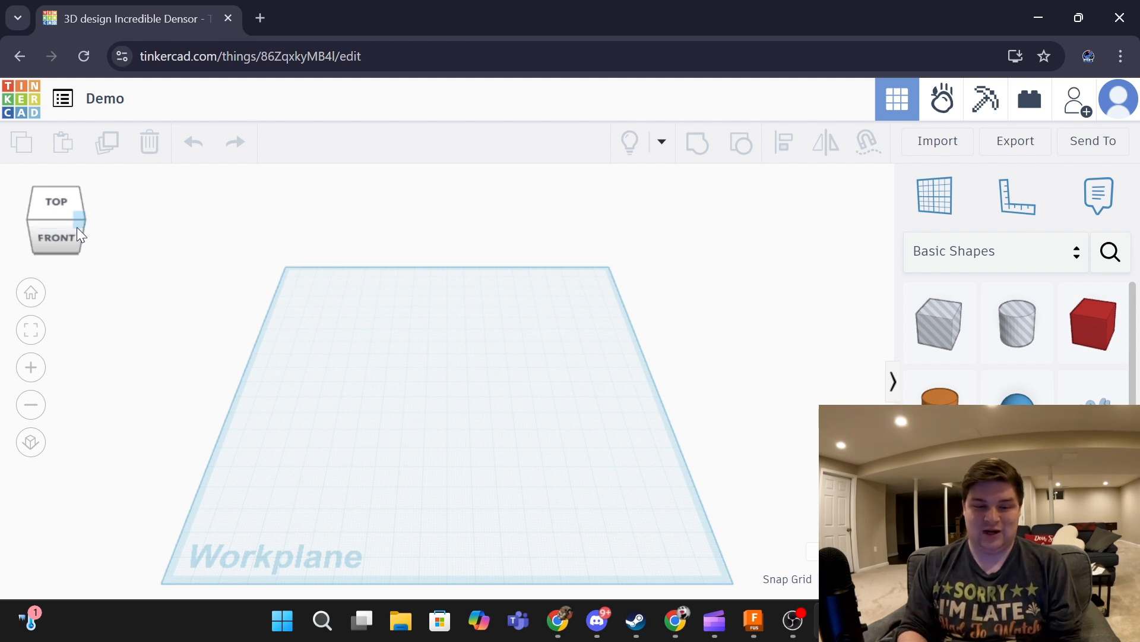
pyautogui.moveTo(69, 224); pyautogui.dragTo(35, 218)
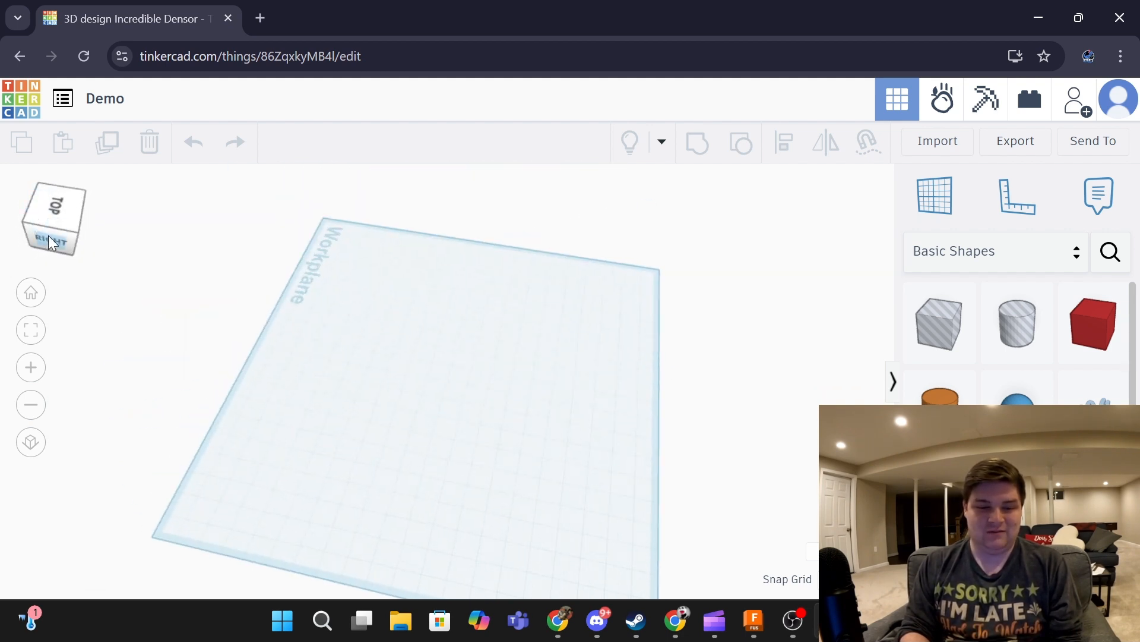
pyautogui.click(48, 239)
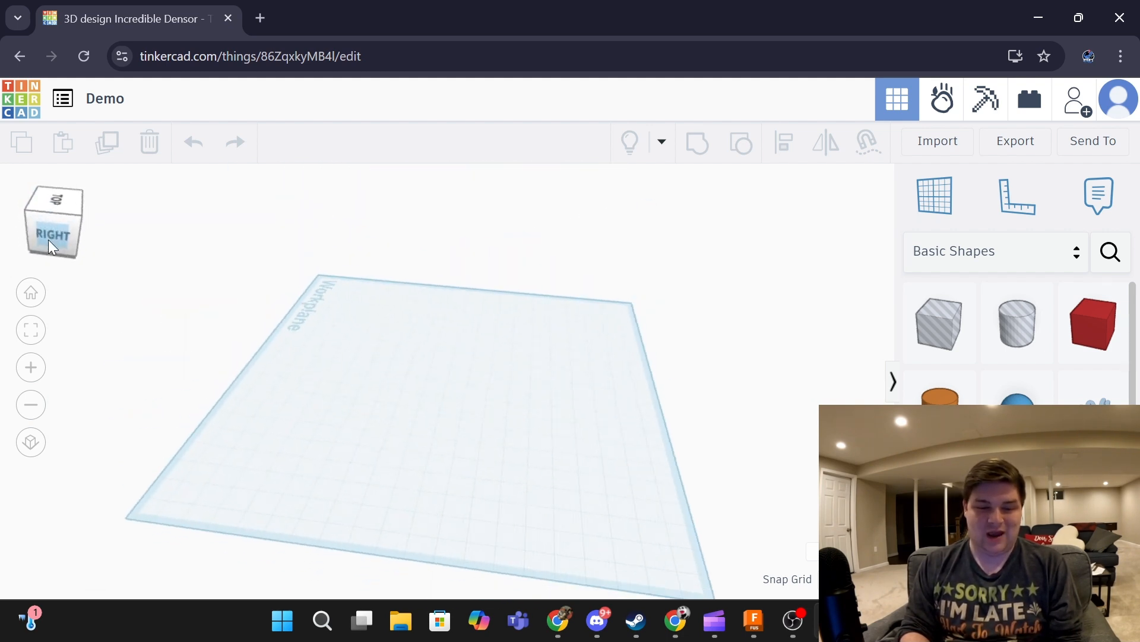
pyautogui.click(87, 201)
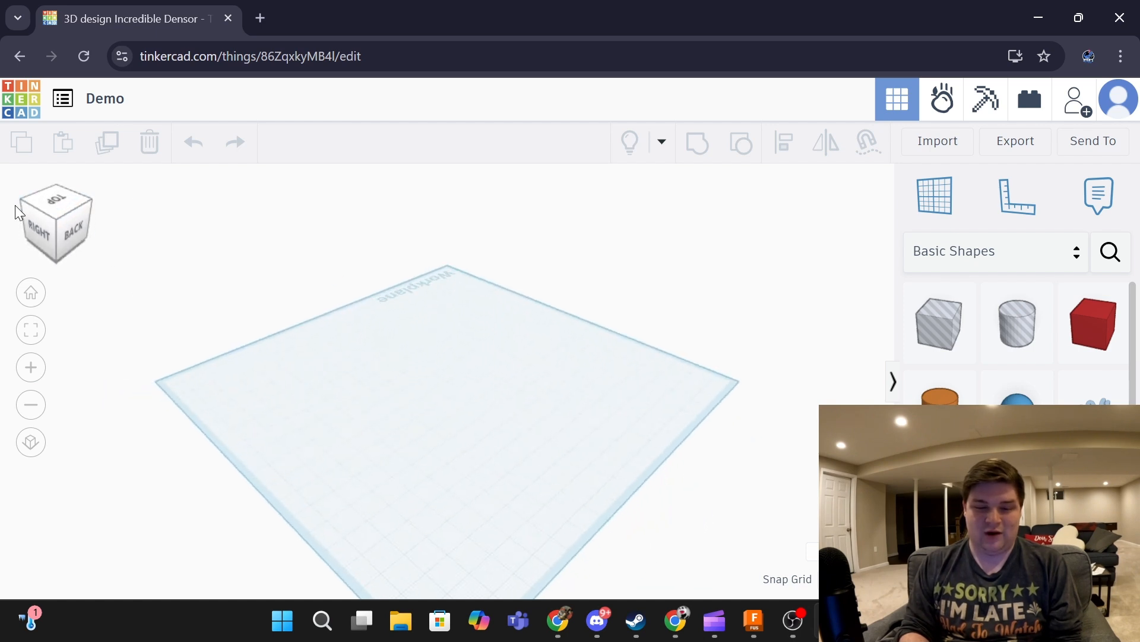
pyautogui.click(31, 292)
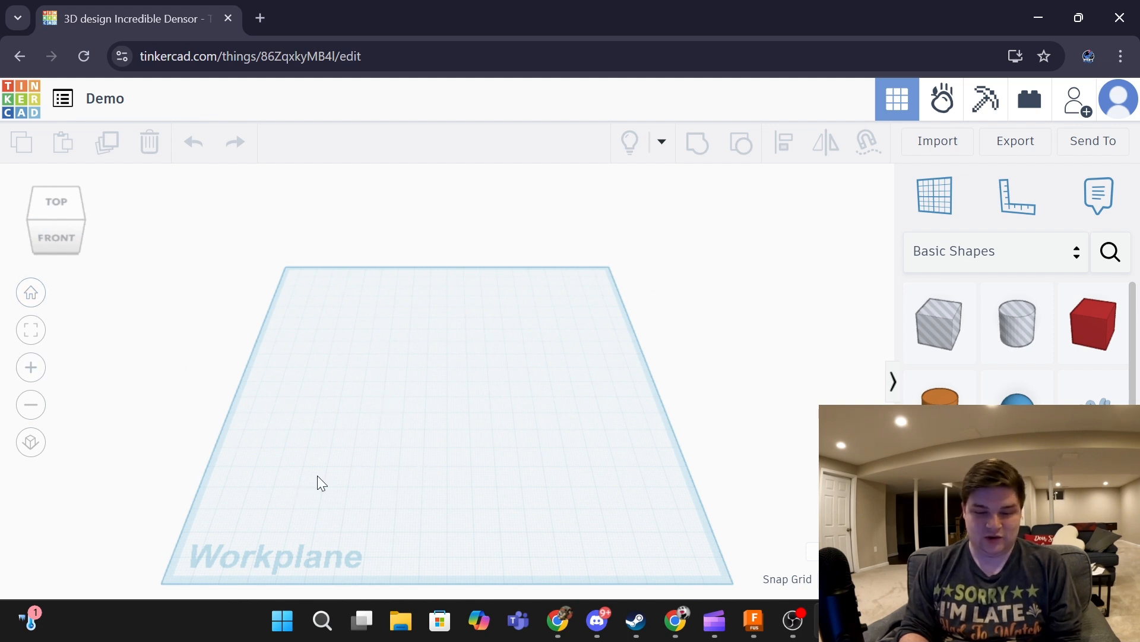
pyautogui.click(28, 369)
pyautogui.click(31, 410)
pyautogui.scroll(-1, 178, 321)
pyautogui.scroll(3, 194, 315)
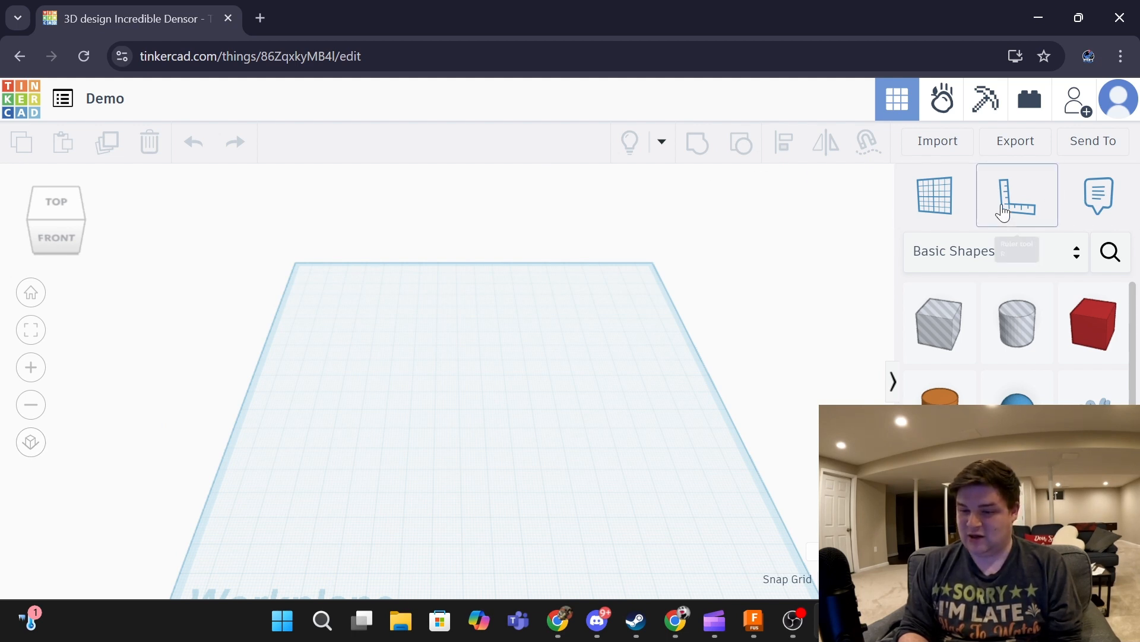
# - Place a ruler anchored at the workplane's front-left corner
pyautogui.click(1043, 216)
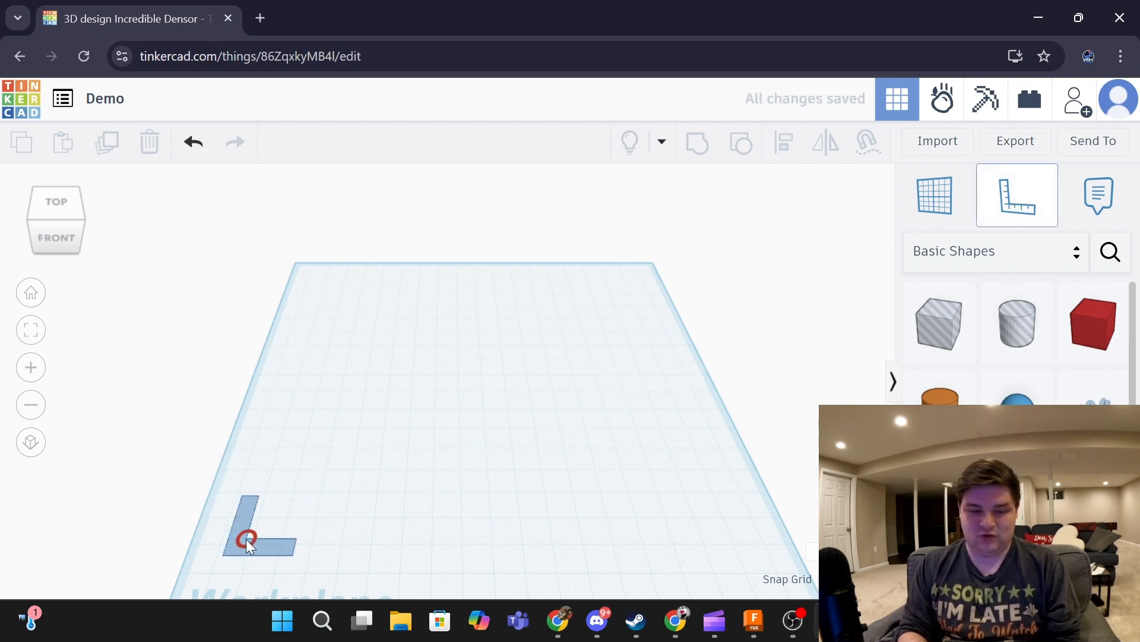
pyautogui.click(245, 538)
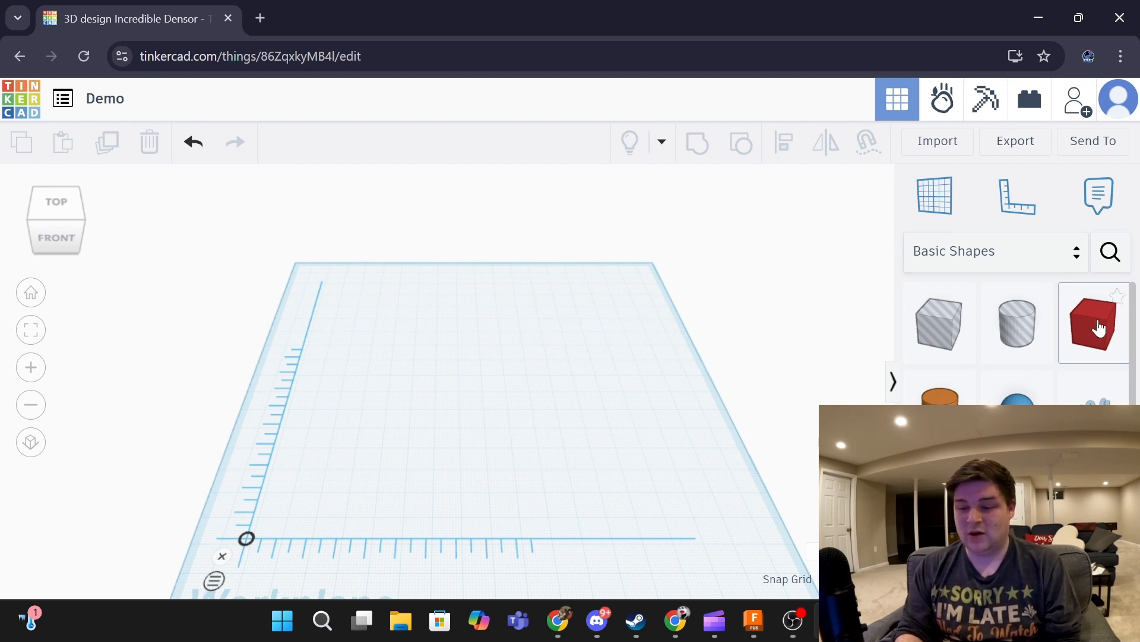
pyautogui.scroll(-1, 1040, 410)
pyautogui.scroll(1, 1015, 344)
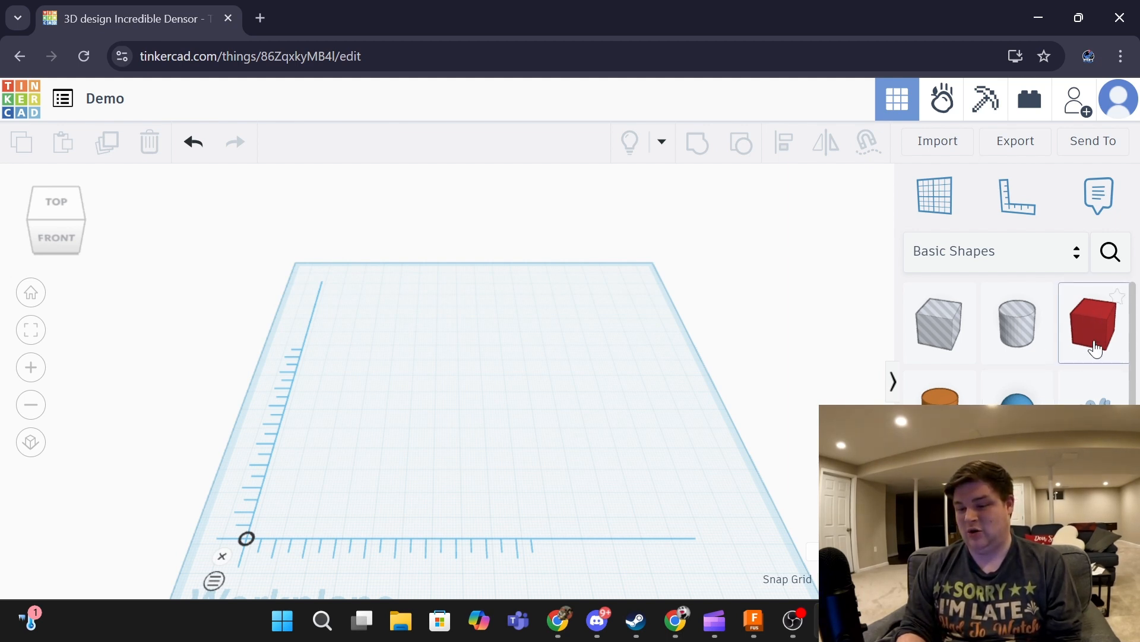
pyautogui.scroll(-10, 1100, 324)
pyautogui.scroll(10, 1096, 333)
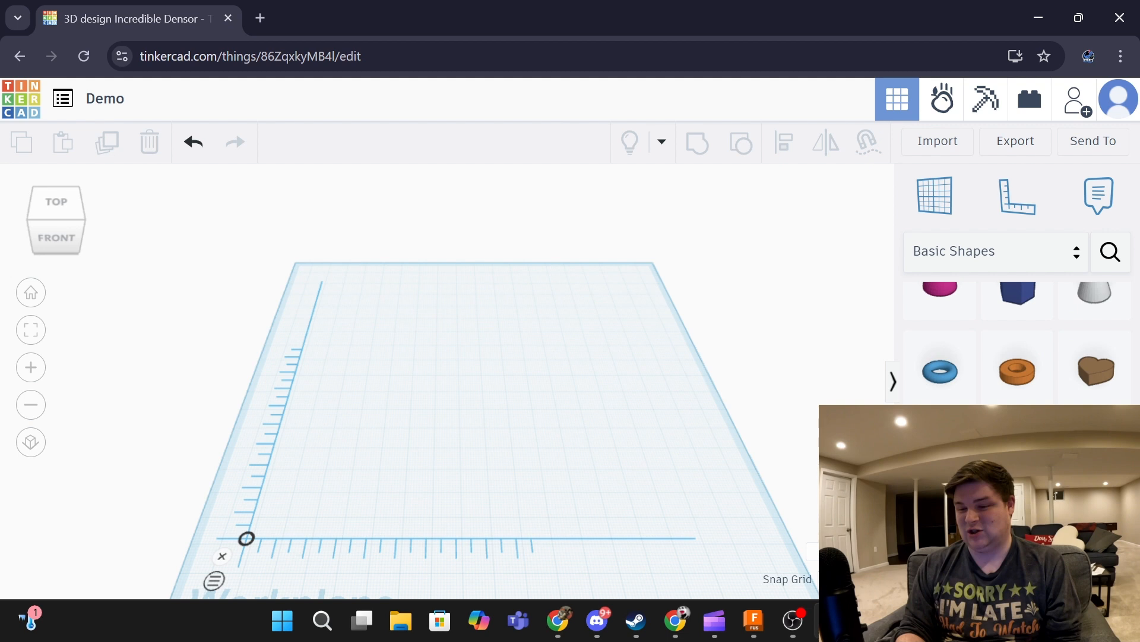
# - Add a red 20 mm box from Basic Shapes and select it
pyautogui.moveTo(1096, 333); pyautogui.dragTo(472, 368)
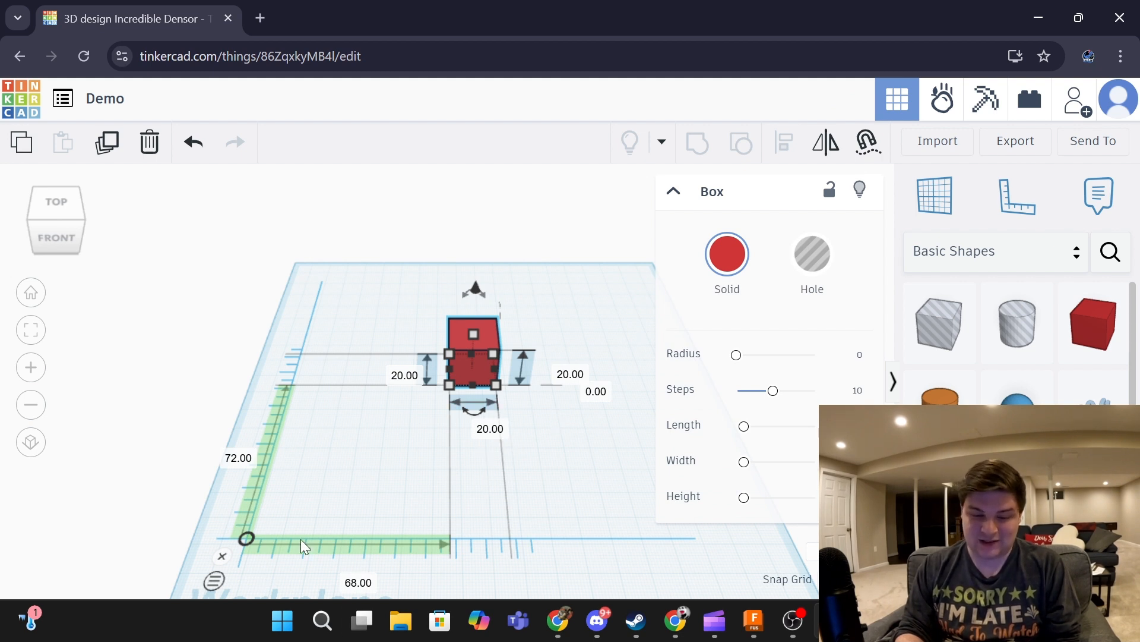
pyautogui.click(355, 285)
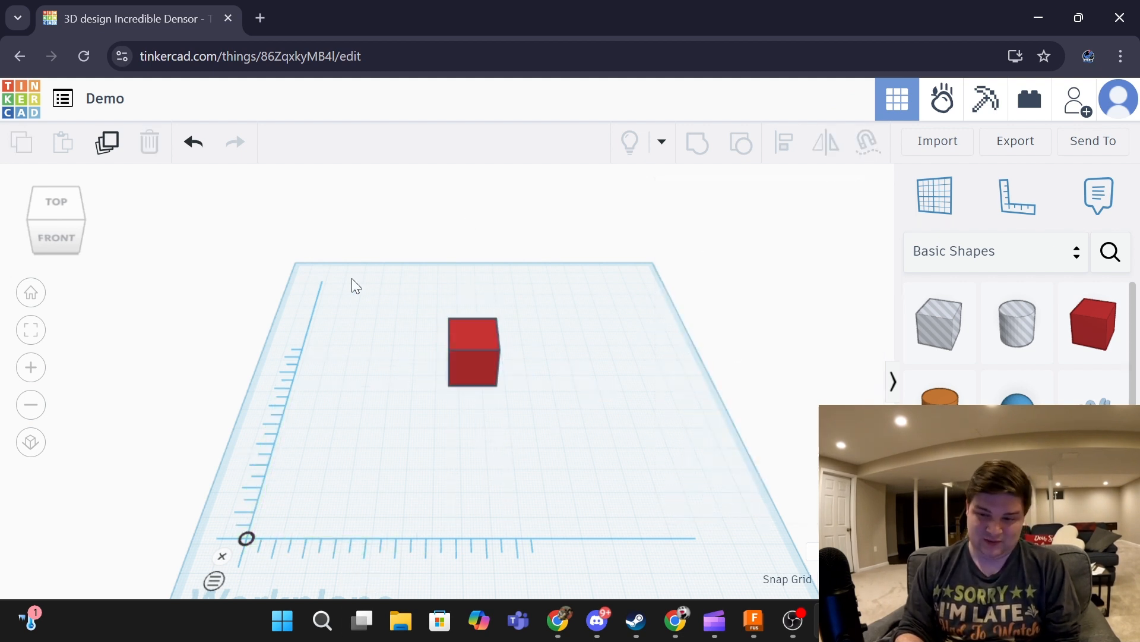
pyautogui.scroll(-3, 1094, 420)
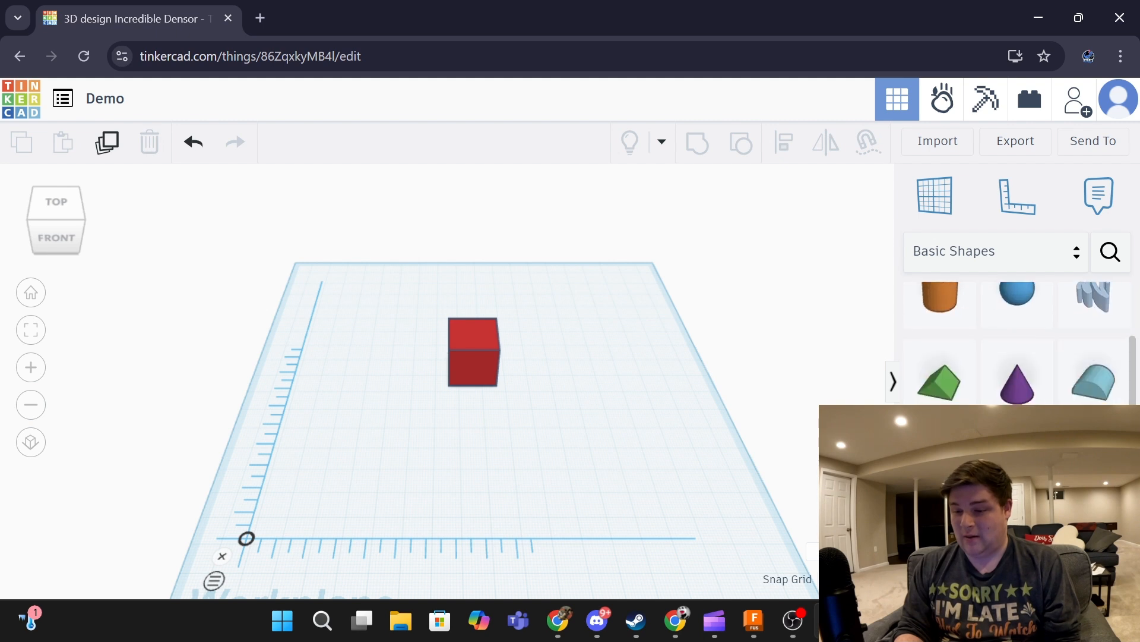
pyautogui.scroll(3, 1095, 420)
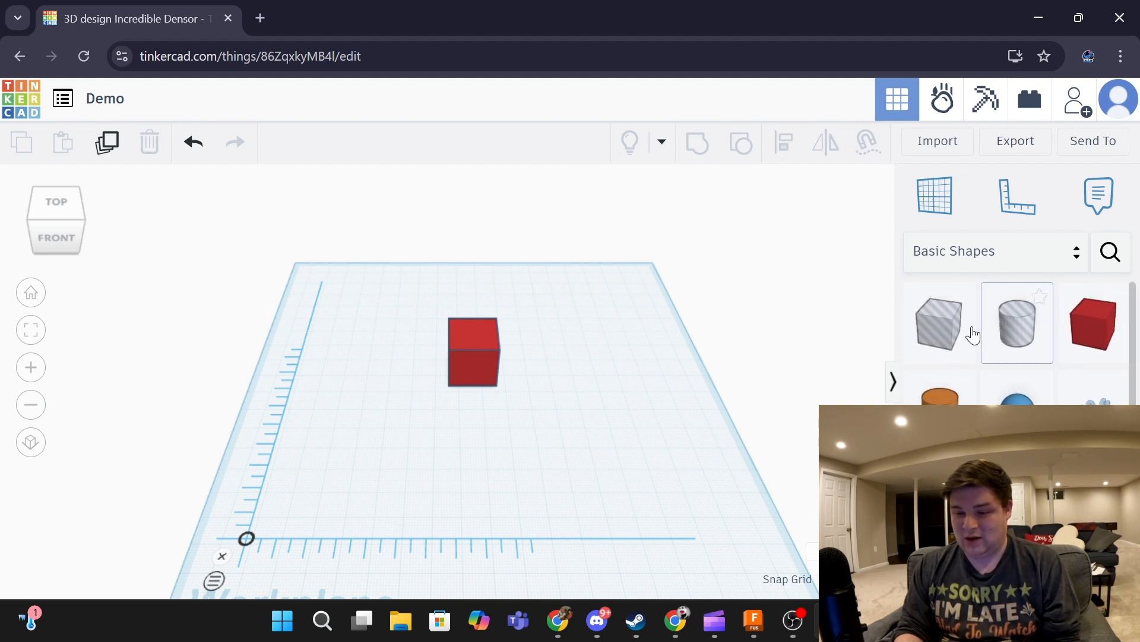
pyautogui.click(455, 363)
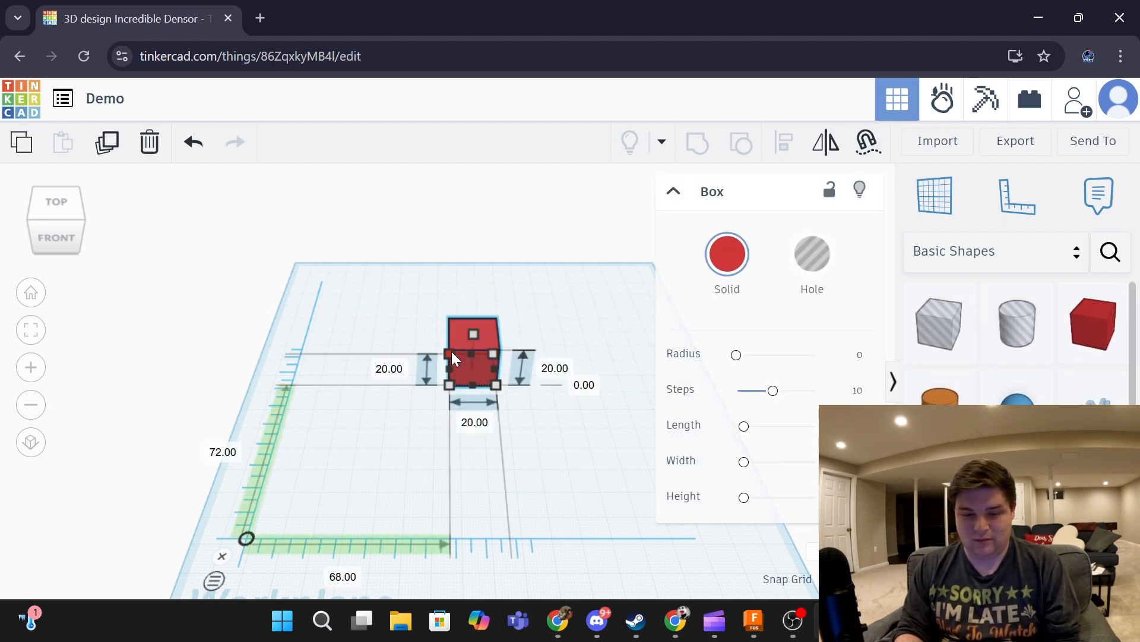
# - Set the red box's depth and length to 30
pyautogui.moveTo(450, 353); pyautogui.dragTo(370, 295)
pyautogui.click(305, 336)
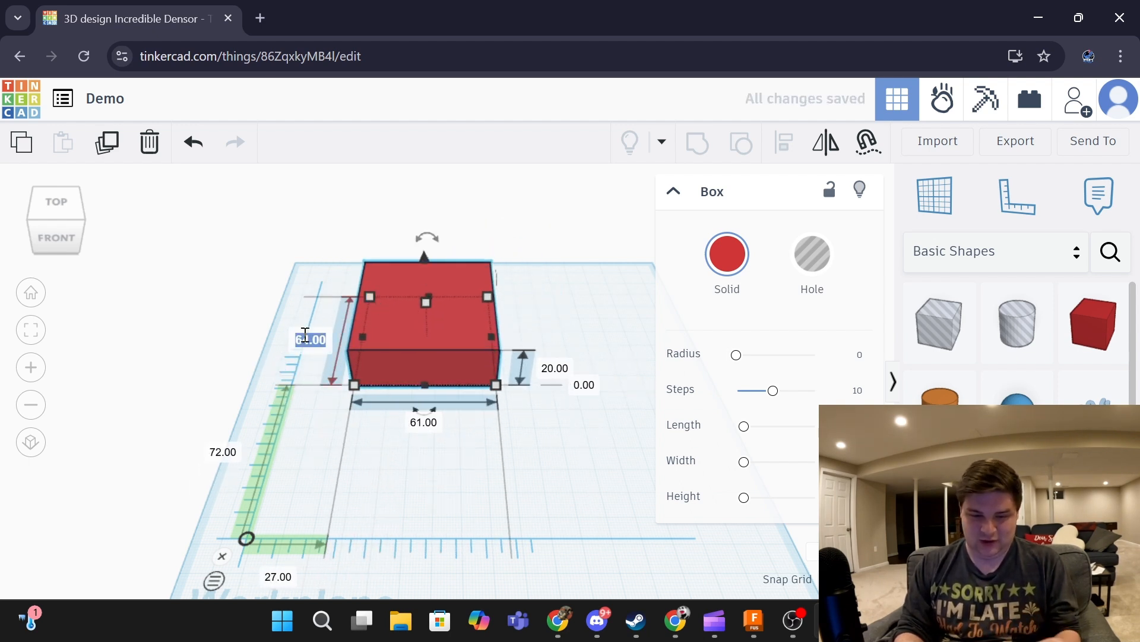
pyautogui.press('BackSpace')
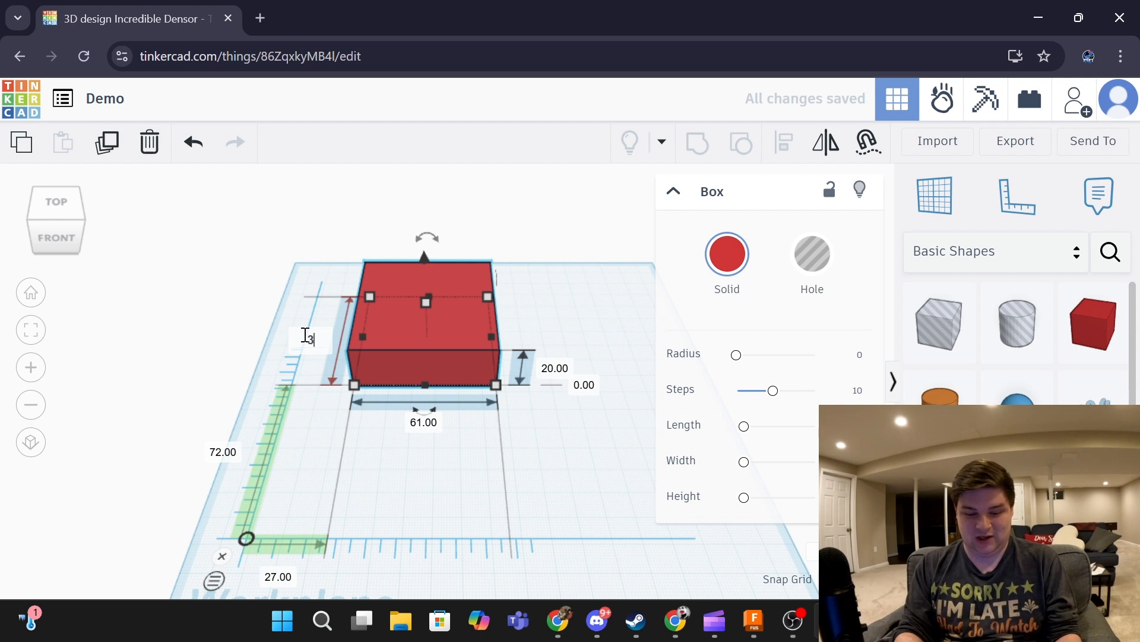
pyautogui.press('Return')
pyautogui.click(423, 423)
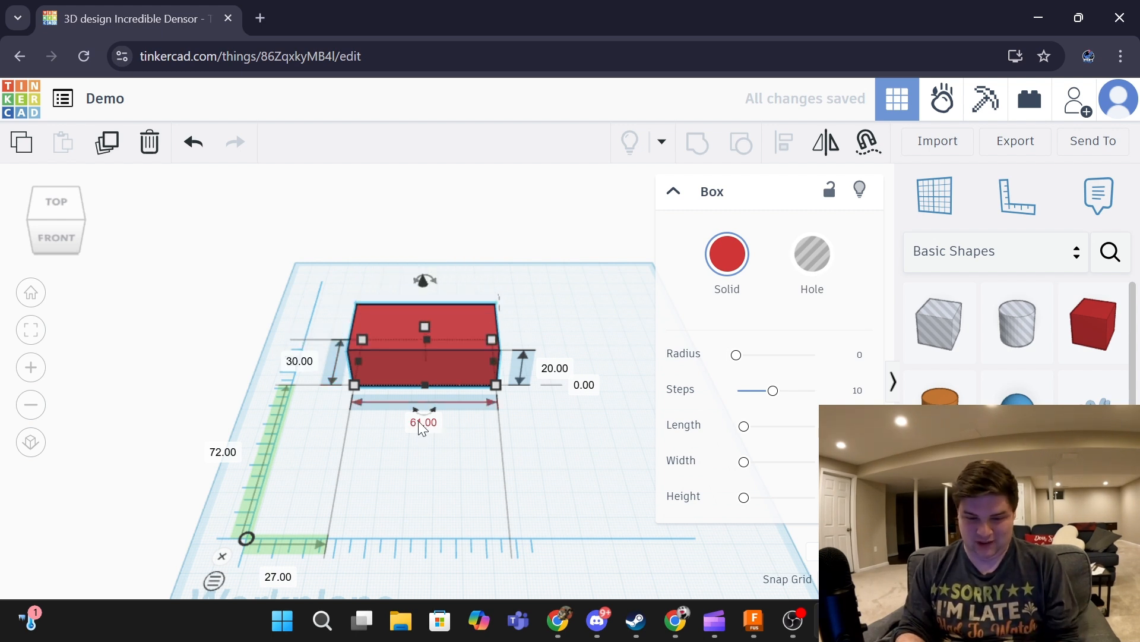
pyautogui.write('30')
pyautogui.press('Return')
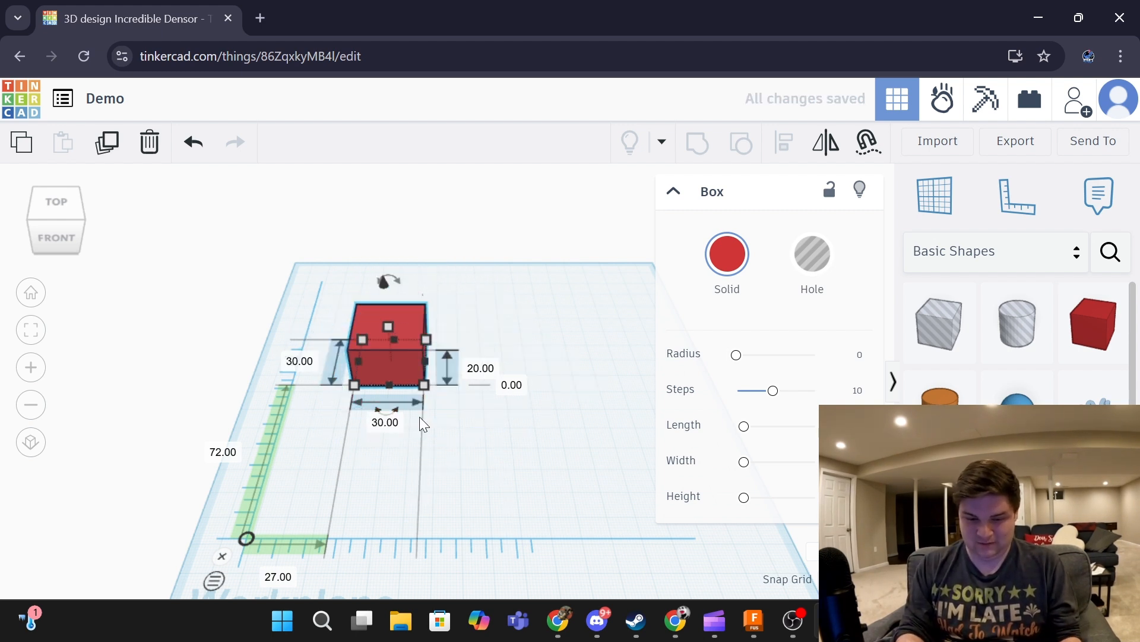
# - Make the box 33 tall and raise it 23 above the workplane
pyautogui.click(478, 371)
pyautogui.write('30')
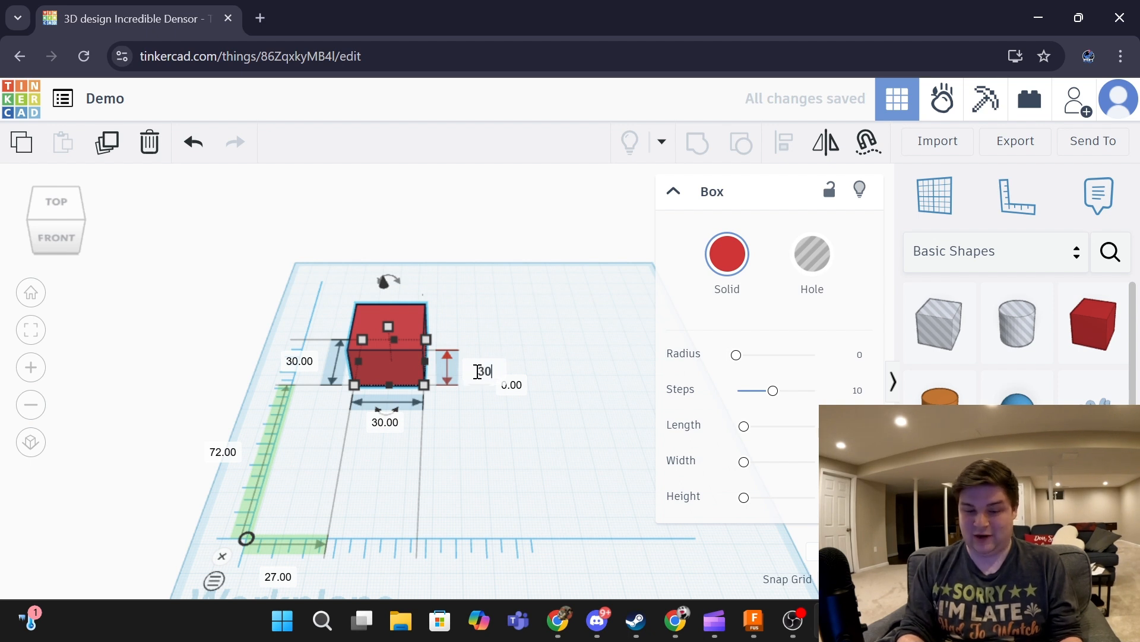
pyautogui.press('Return')
pyautogui.moveTo(386, 304); pyautogui.dragTo(411, 305)
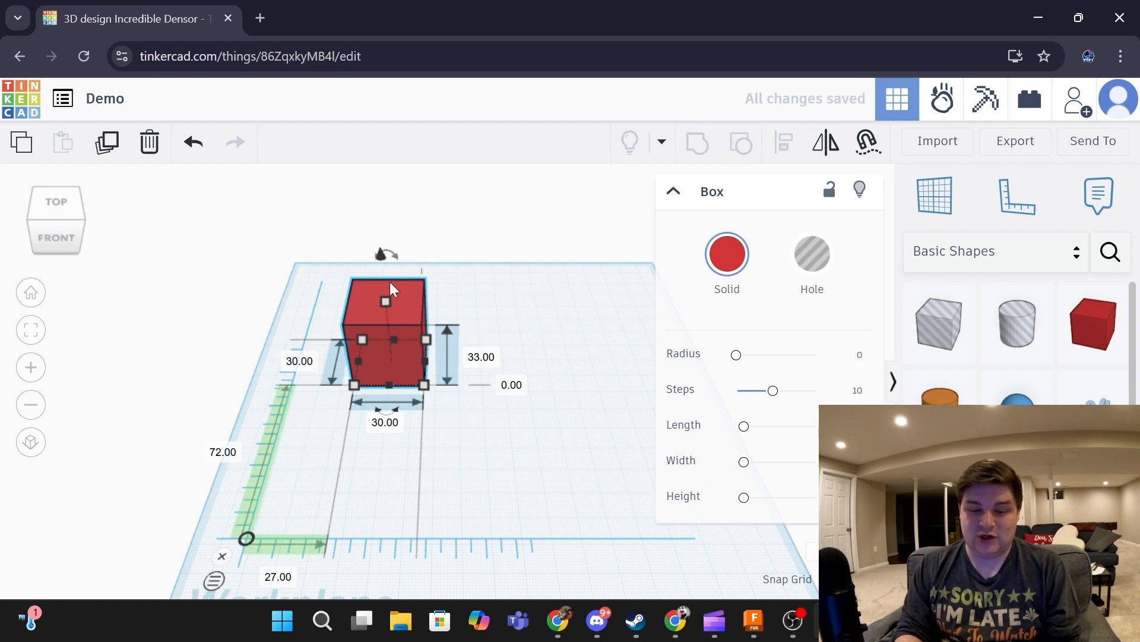
pyautogui.moveTo(494, 324); pyautogui.dragTo(380, 248, button='right')
pyautogui.moveTo(401, 257); pyautogui.dragTo(332, 298)
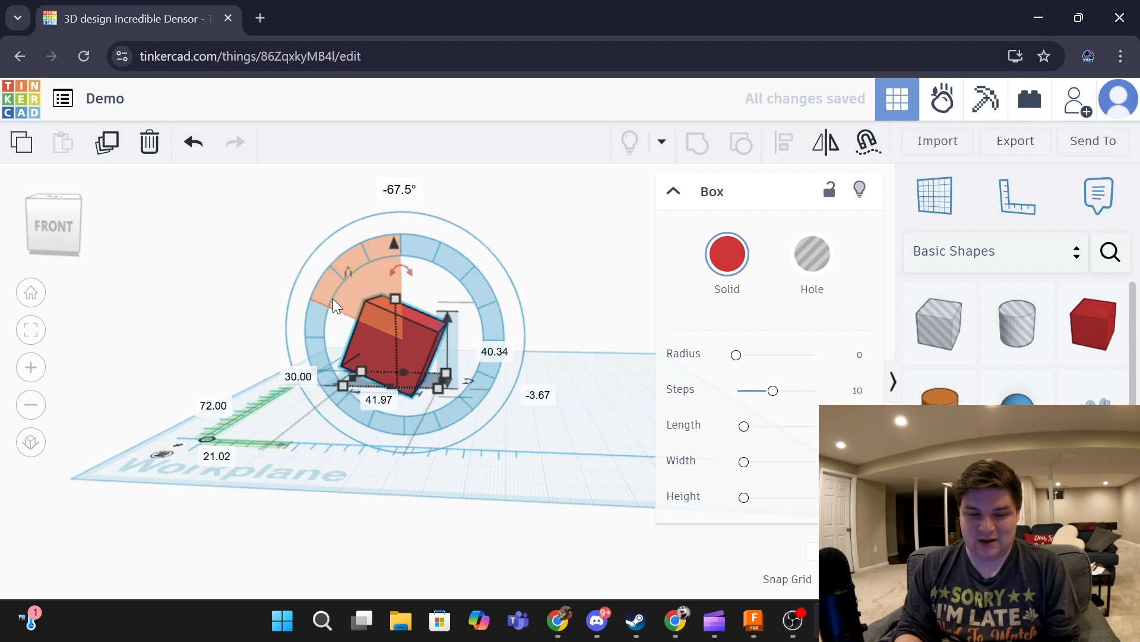
# - Tilt the red box 30° with its rotation handles
pyautogui.moveTo(387, 270); pyautogui.dragTo(452, 315)
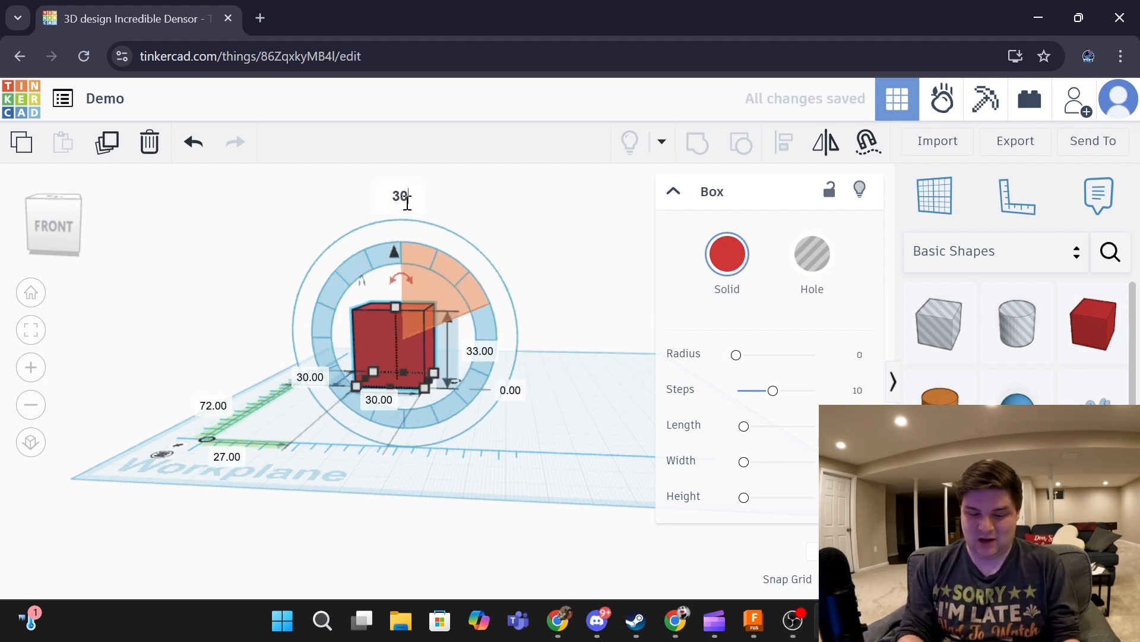
pyautogui.press('Return')
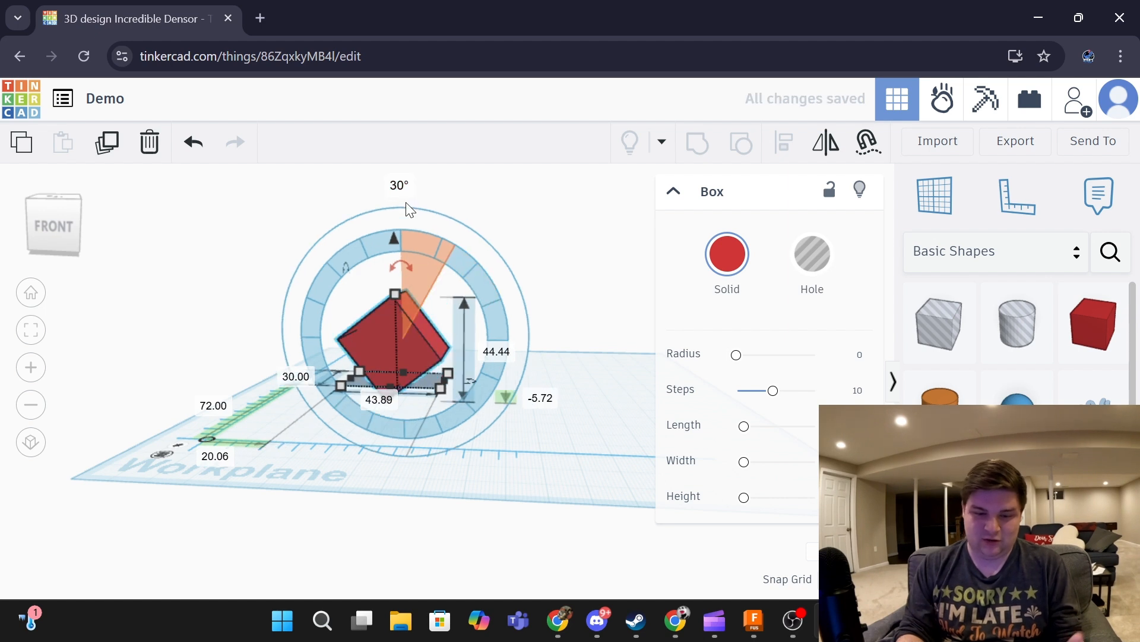
pyautogui.click(390, 173)
pyautogui.click(406, 355)
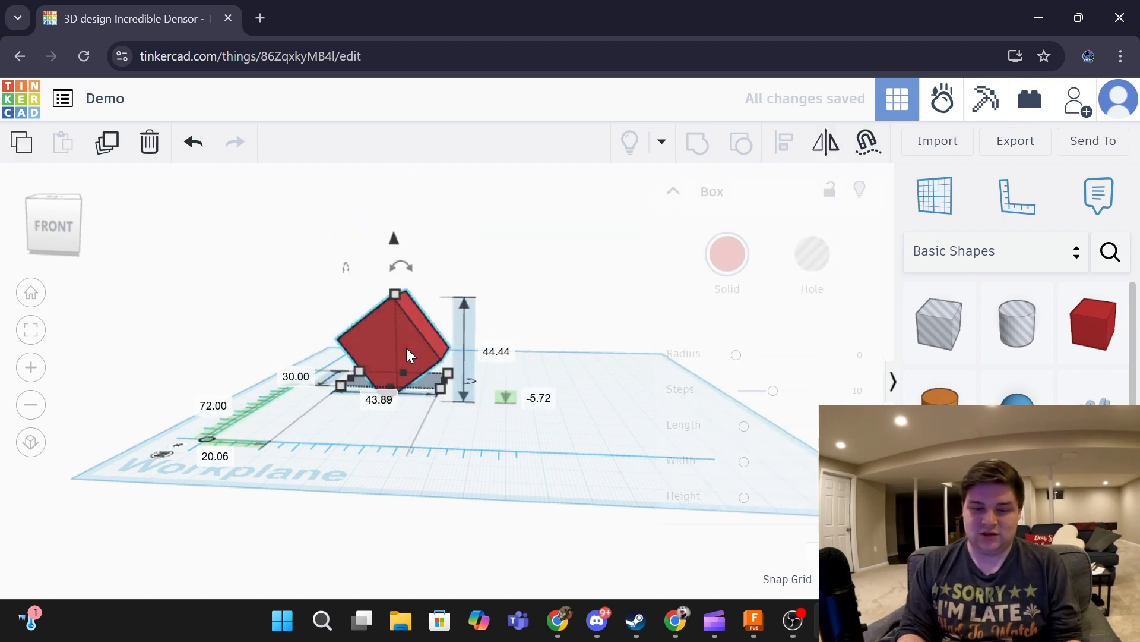
pyautogui.moveTo(401, 266); pyautogui.dragTo(400, 193)
pyautogui.click(569, 369)
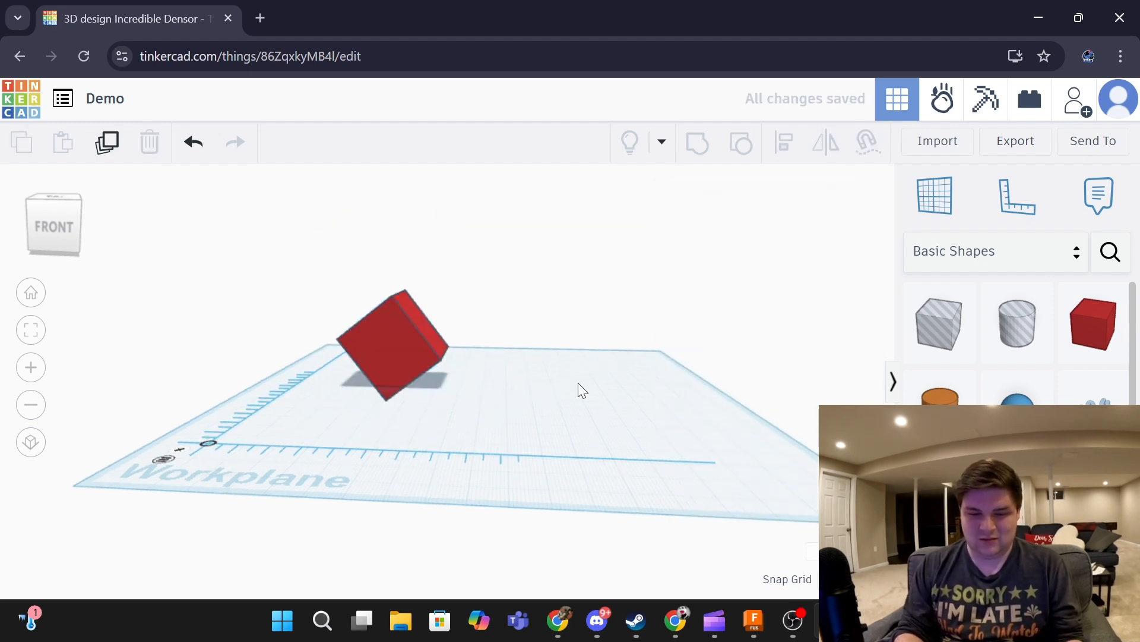
# - Move the tilted box back and right, then drop a cylinder onto it
pyautogui.moveTo(579, 382); pyautogui.dragTo(741, 450, button='right')
pyautogui.click(375, 396)
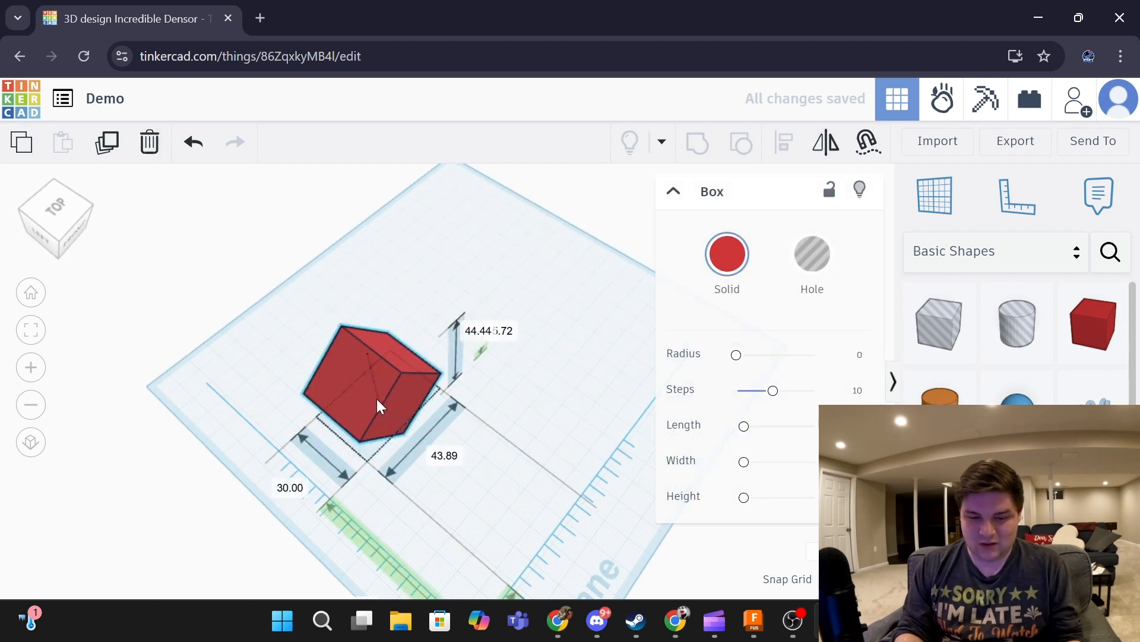
pyautogui.moveTo(376, 398); pyautogui.dragTo(486, 342)
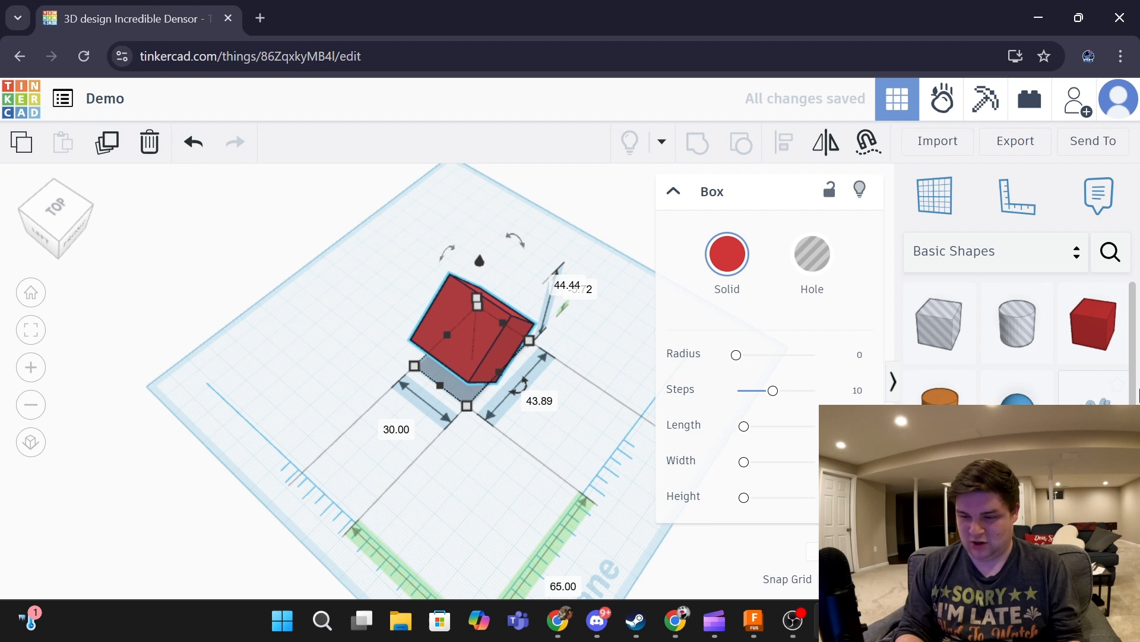
pyautogui.click(613, 289)
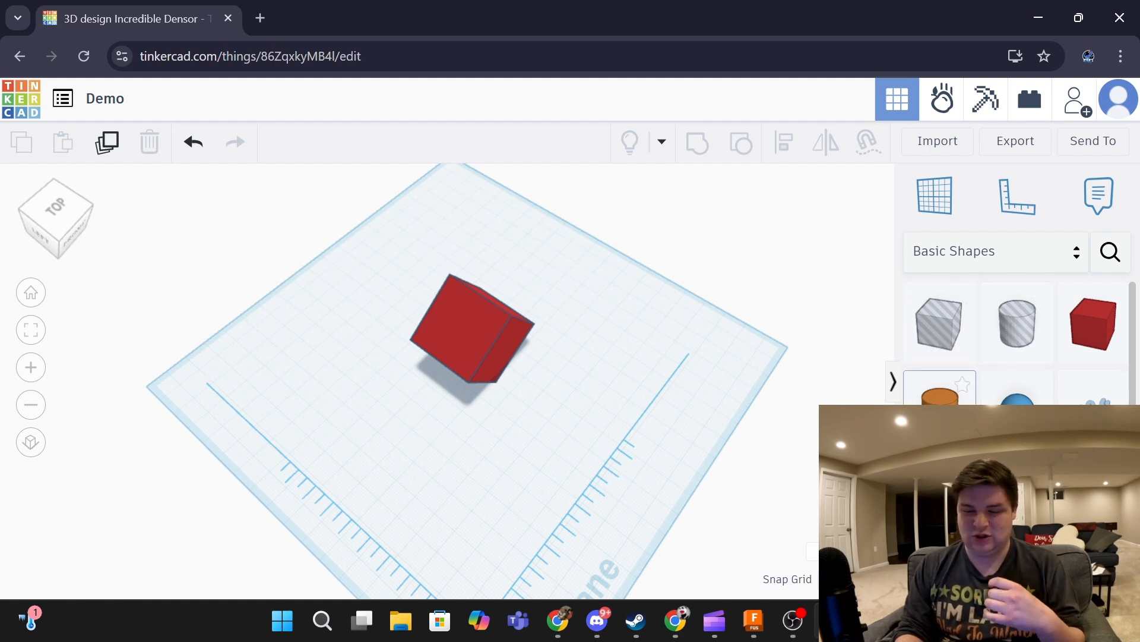
pyautogui.moveTo(939, 395); pyautogui.dragTo(462, 326)
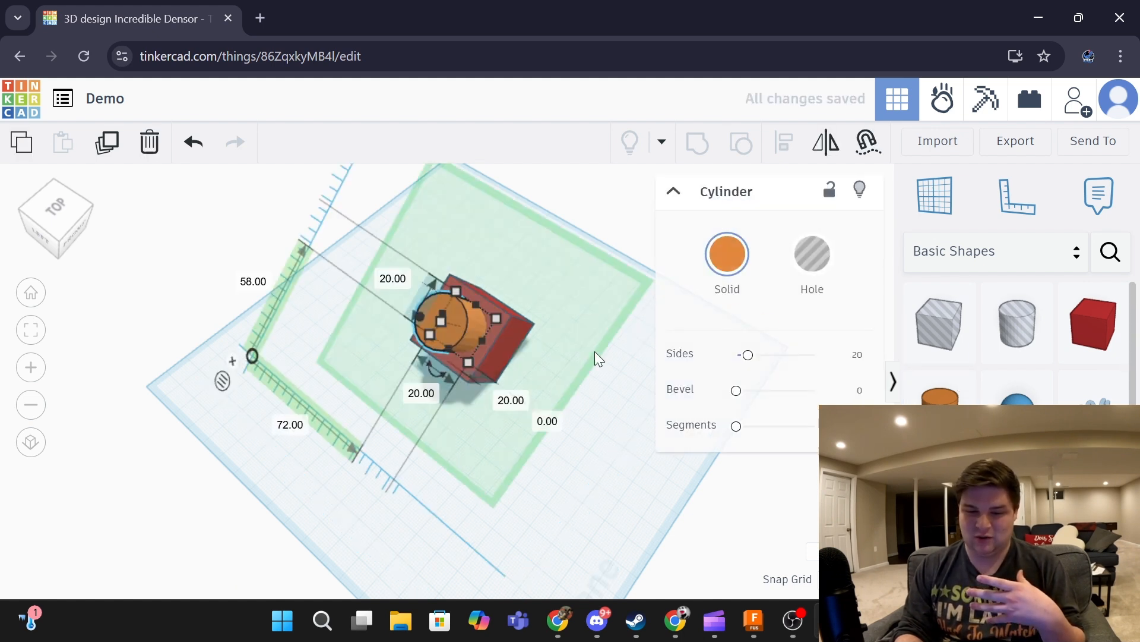
# - Make the cylinder a hole and marquee-select it together with the red box
pyautogui.moveTo(659, 376); pyautogui.dragTo(810, 320, button='right')
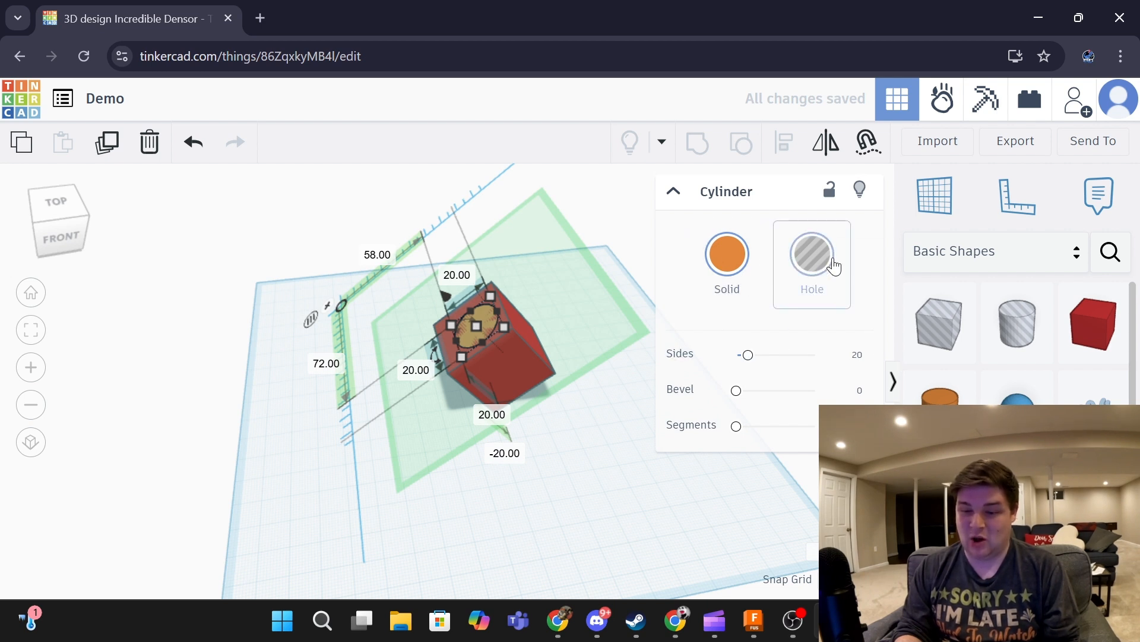
pyautogui.click(812, 254)
pyautogui.click(611, 347)
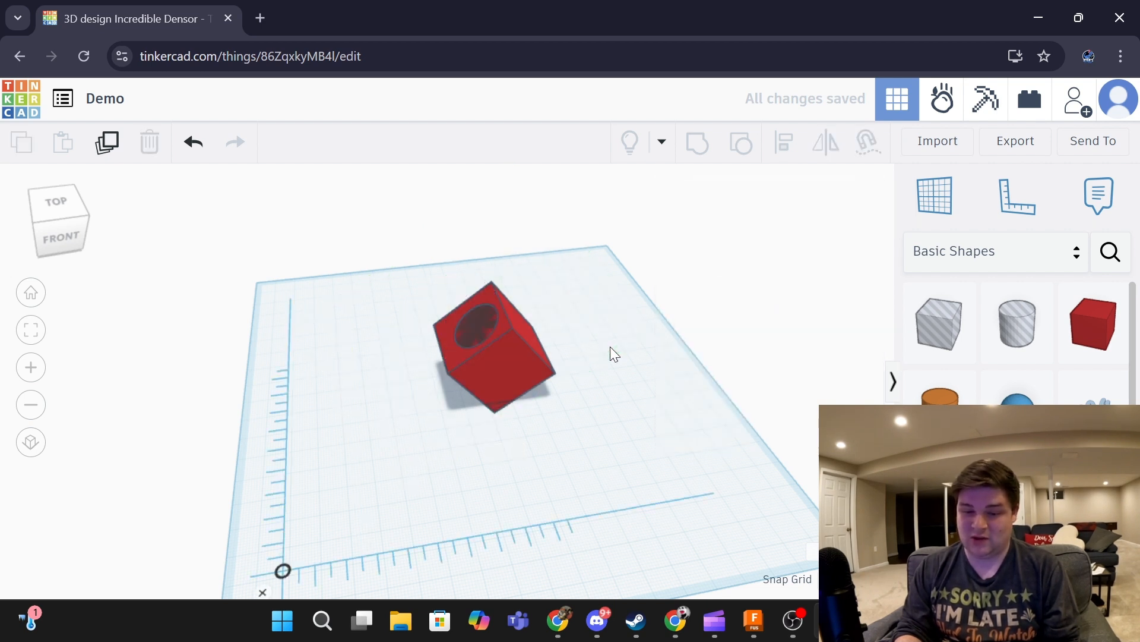
pyautogui.moveTo(611, 347); pyautogui.dragTo(316, 234, button='right')
pyautogui.moveTo(314, 230); pyautogui.dragTo(731, 508)
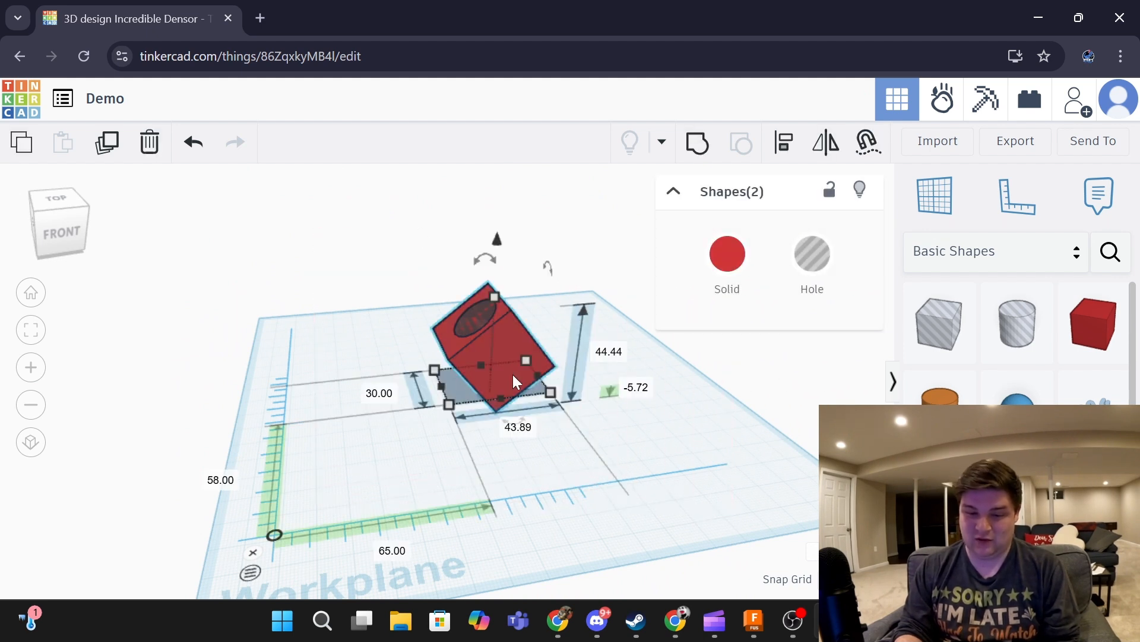
# - Group the red box with the hole so a round cavity is cut, then orbit to inspect it
pyautogui.click(701, 148)
pyautogui.click(604, 217)
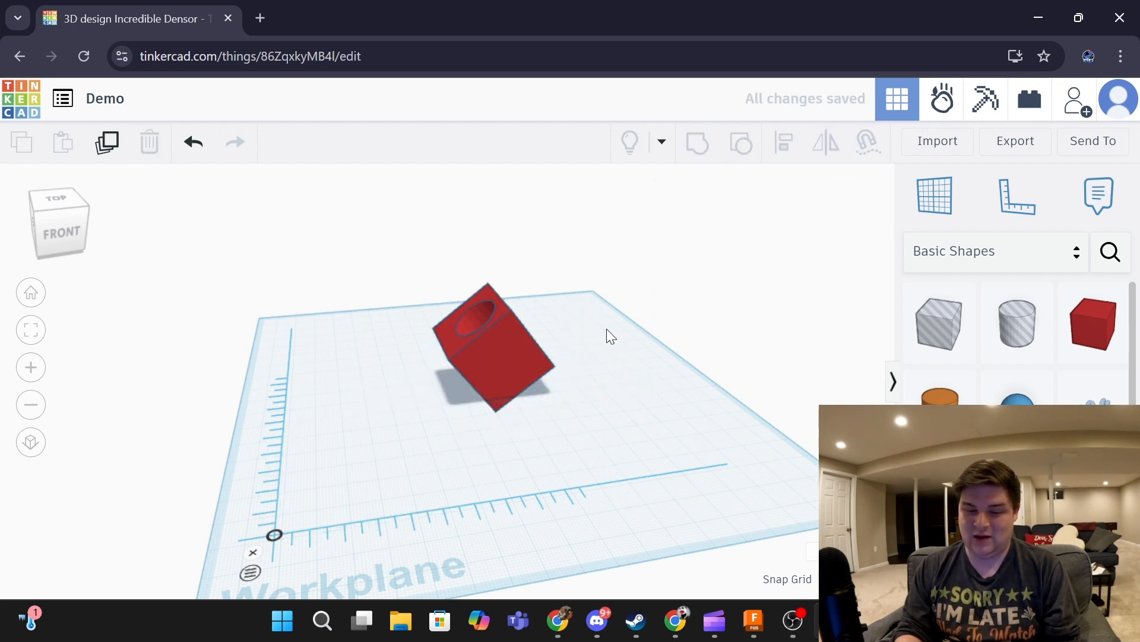
pyautogui.moveTo(607, 330); pyautogui.dragTo(496, 319, button='right')
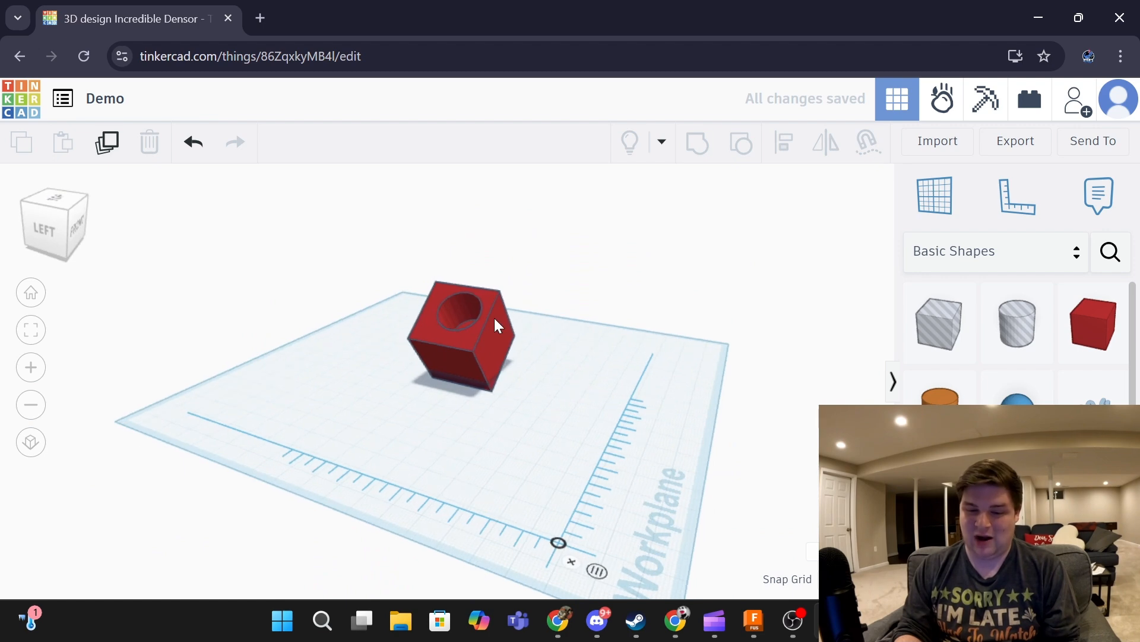
pyautogui.scroll(6, 474, 312)
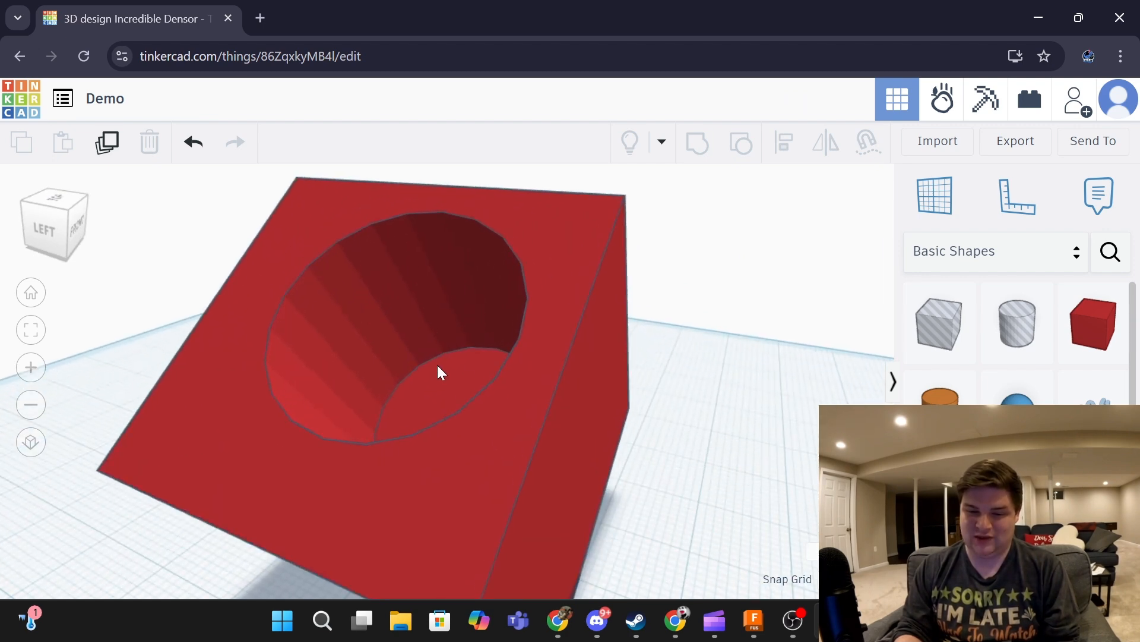
pyautogui.scroll(-8, 461, 366)
pyautogui.moveTo(643, 418); pyautogui.dragTo(450, 436, button='right')
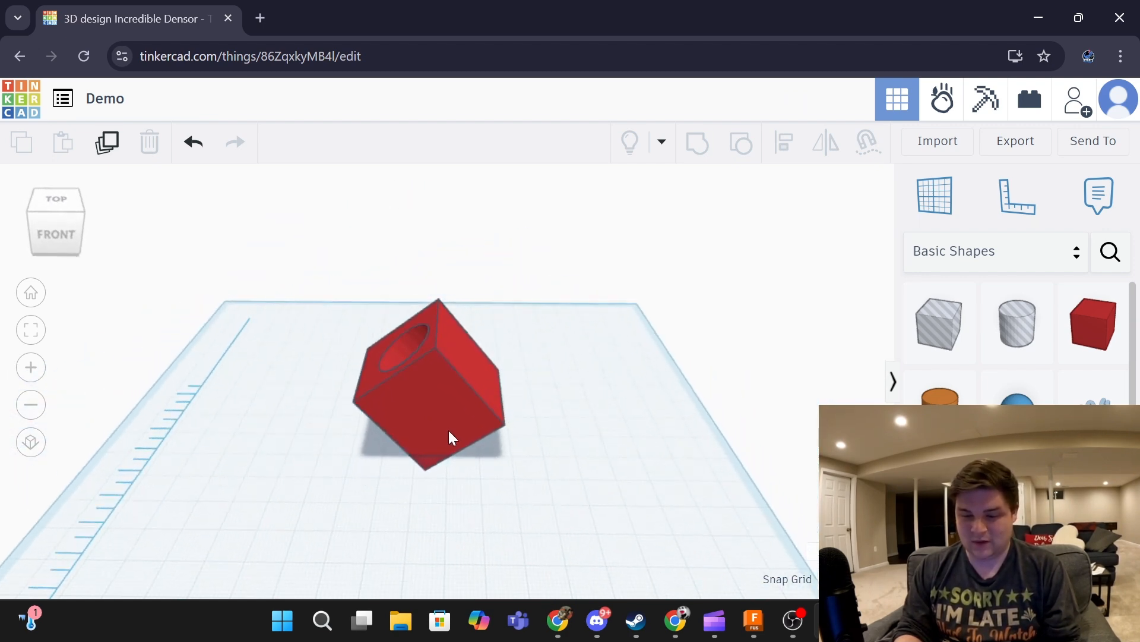
pyautogui.scroll(-6, 1017, 342)
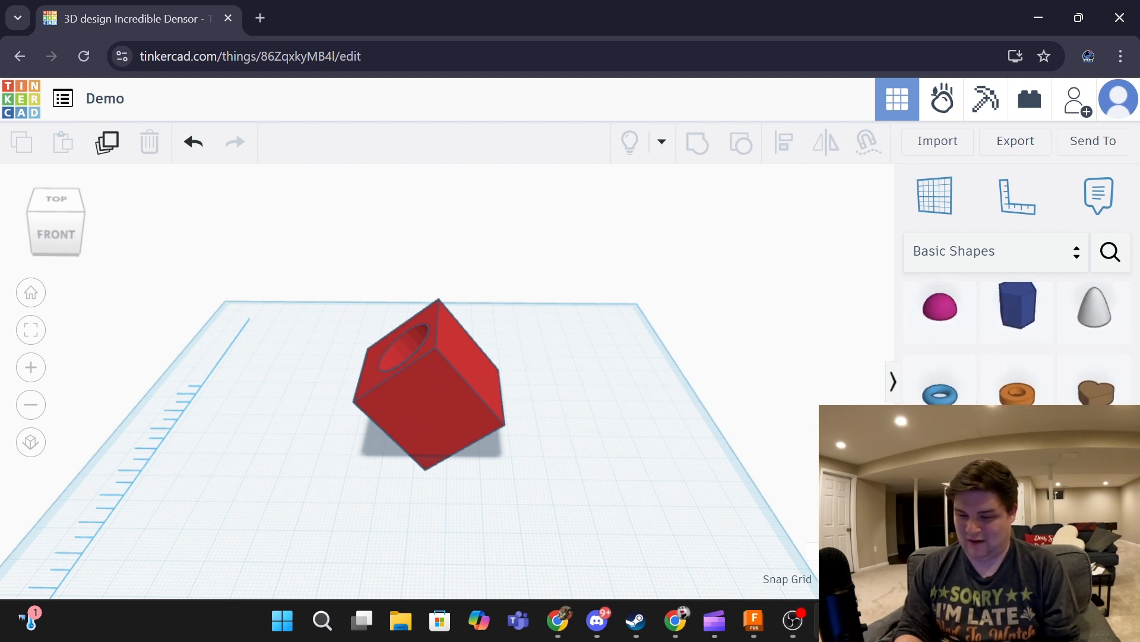
# - Place a star, an icosahedron and a 3D text shape, then start erasing the word TEXT
pyautogui.moveTo(941, 473); pyautogui.dragTo(569, 383)
pyautogui.moveTo(1016, 472); pyautogui.dragTo(606, 550)
pyautogui.scroll(-1, 1017, 357)
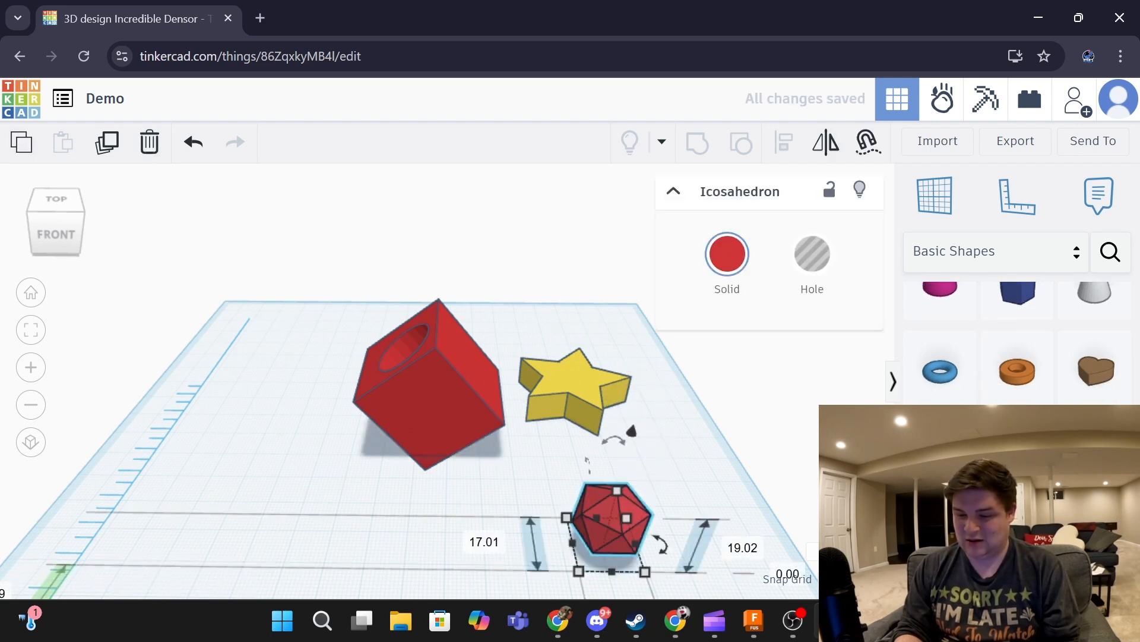
pyautogui.scroll(-2, 1017, 356)
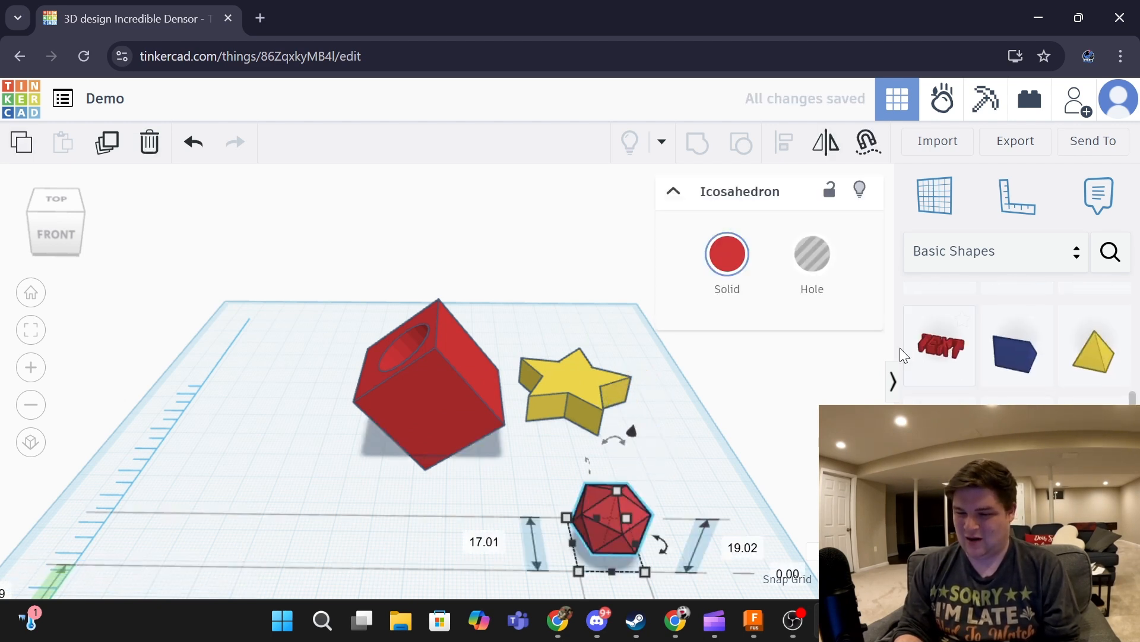
pyautogui.moveTo(929, 350); pyautogui.dragTo(458, 413)
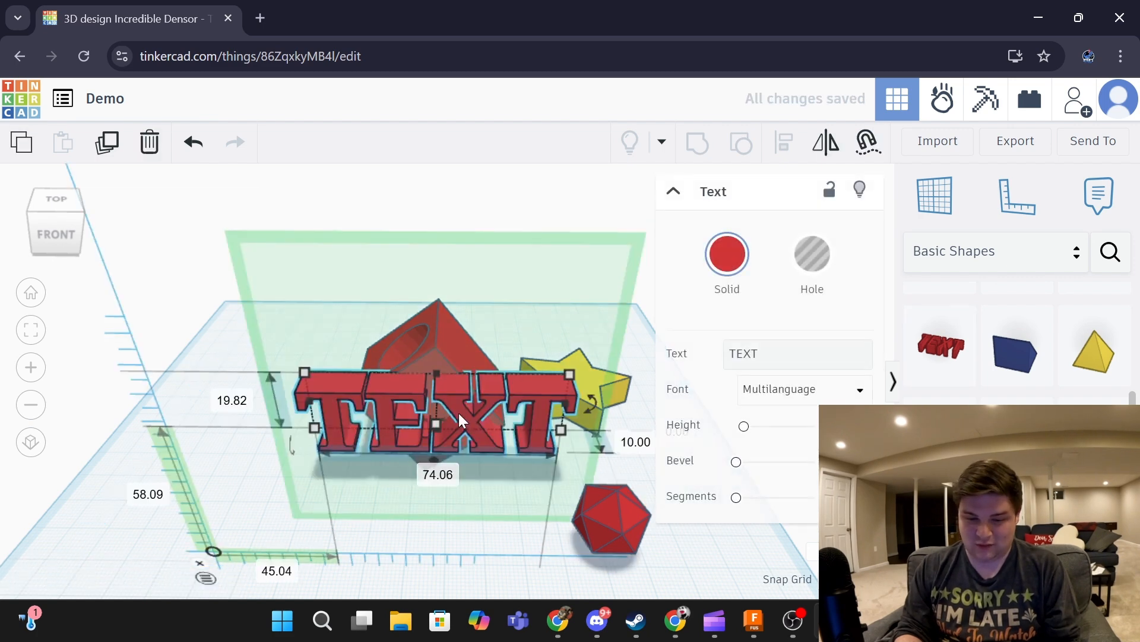
pyautogui.click(766, 354)
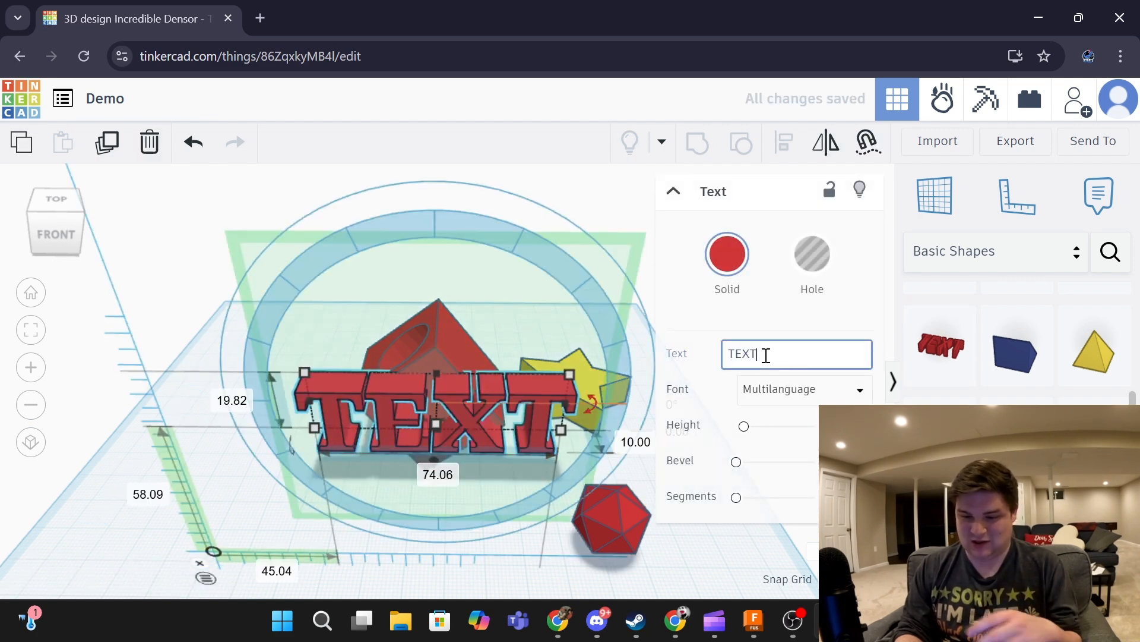
pyautogui.press('BackSpace')
pyautogui.press('BackSpace')
pyautogui.press('BackSpace')
pyautogui.press('BackSpace')
# - Change the 3D text's wording to 'Ryan' and orbit to a front-right view
pyautogui.write('Ryan')
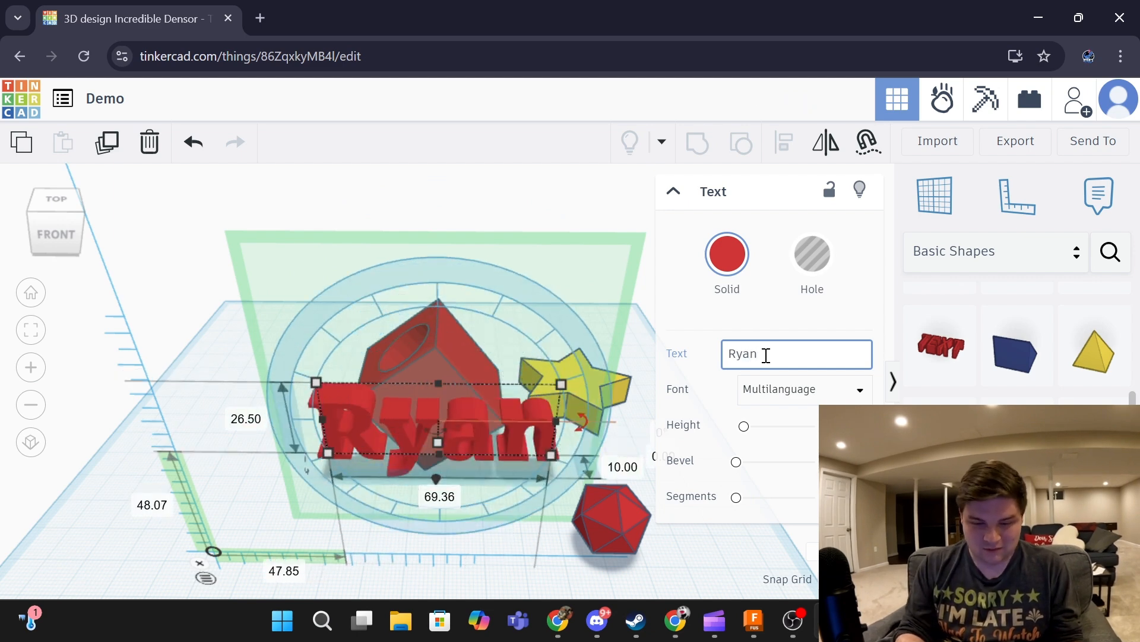
pyautogui.click(560, 223)
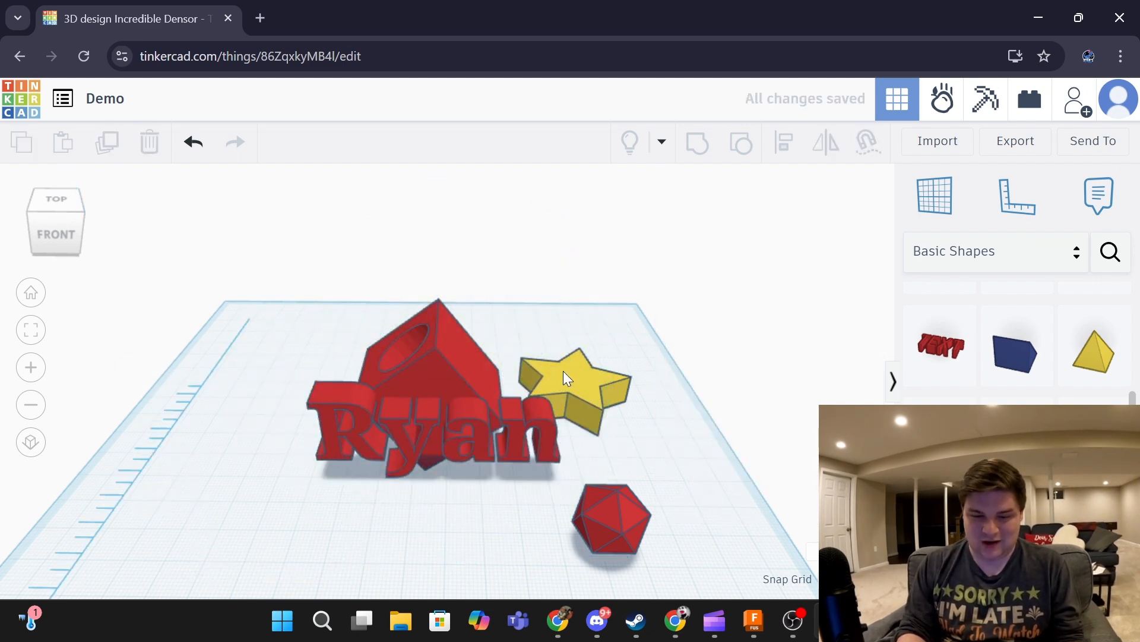
pyautogui.moveTo(563, 370); pyautogui.dragTo(439, 351, button='right')
# - Toggle the Ryan text to Hole and back so it ends up solid red
pyautogui.click(395, 407)
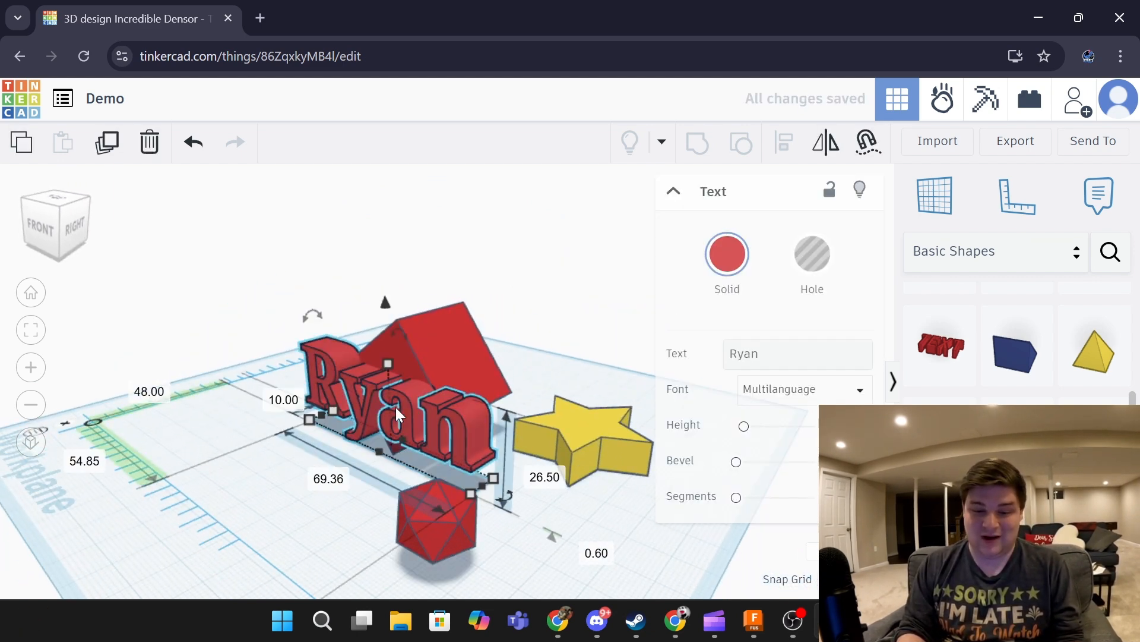
pyautogui.click(828, 263)
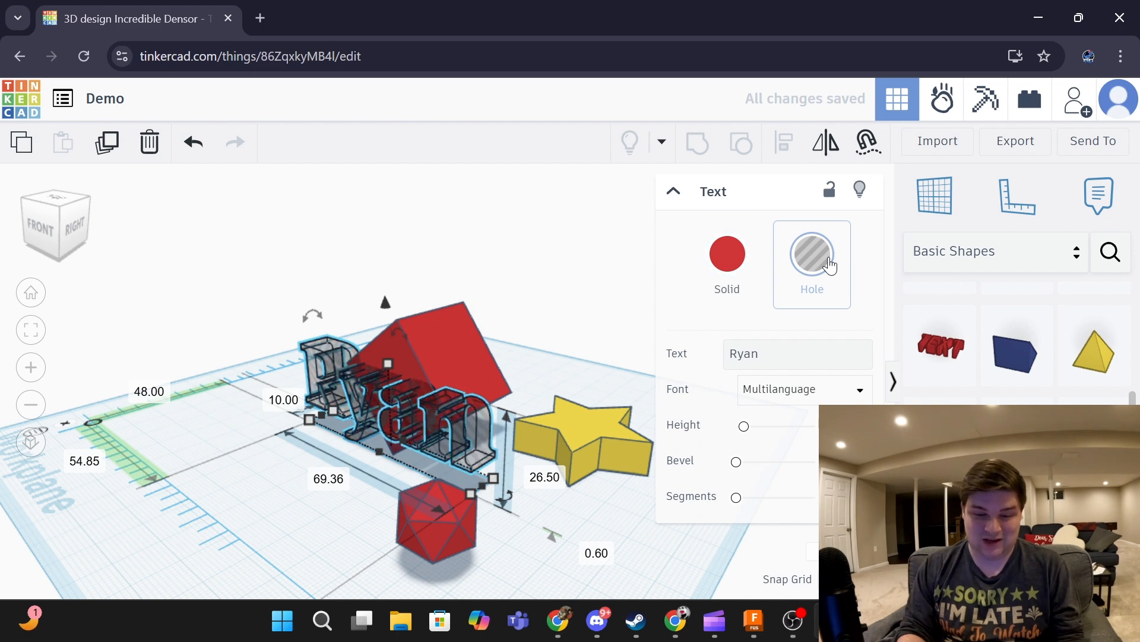
pyautogui.click(730, 267)
pyautogui.click(1095, 434)
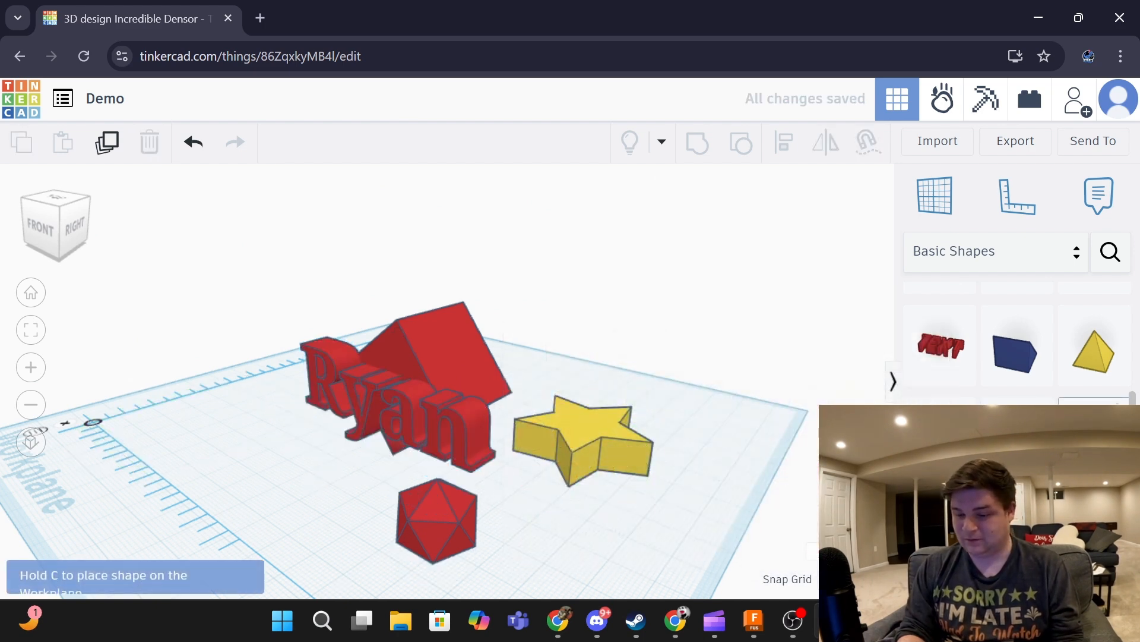
pyautogui.scroll(-3, 1095, 433)
pyautogui.scroll(3, 1019, 339)
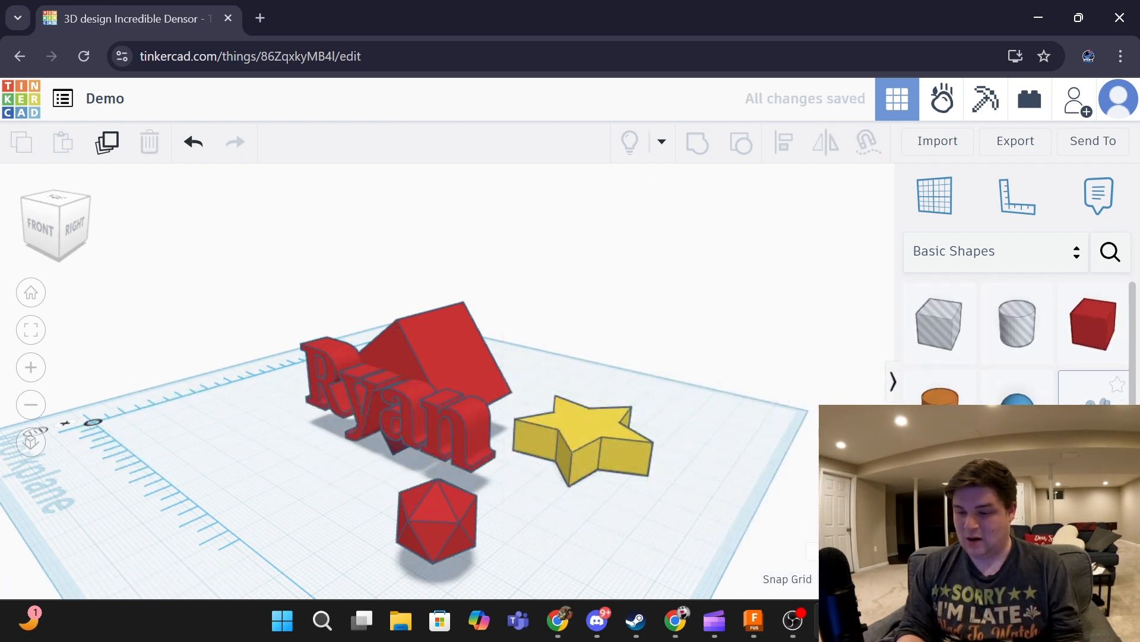
# - From Design Starters, add a gift on the left and a storm cloud to the workplane
pyautogui.click(974, 251)
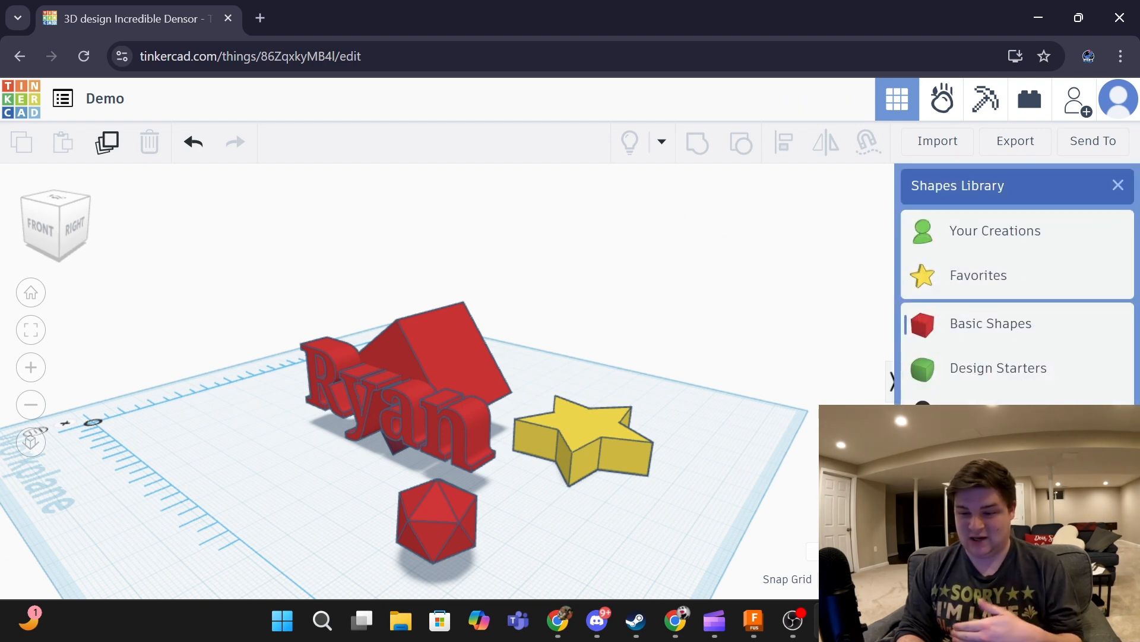
pyautogui.click(1004, 369)
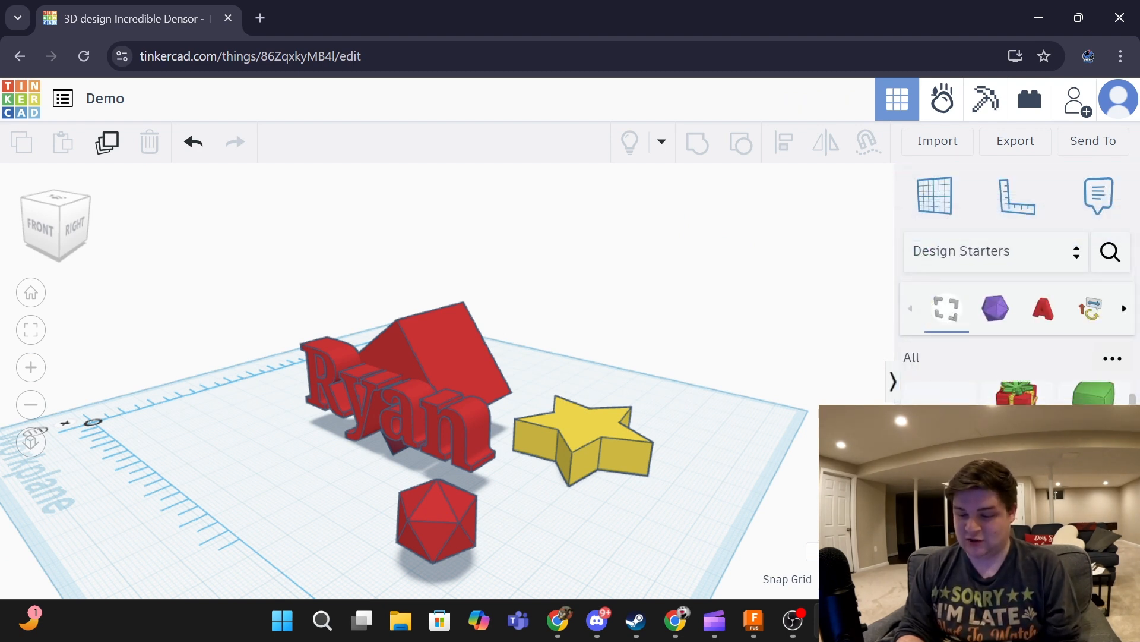
pyautogui.moveTo(1017, 394); pyautogui.dragTo(178, 450)
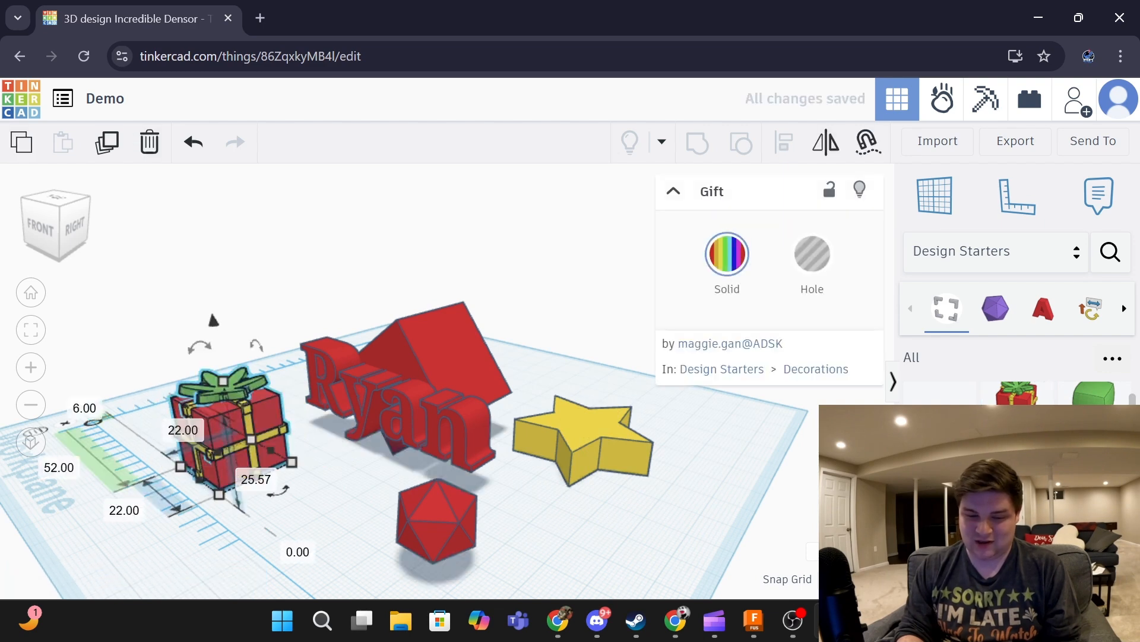
pyautogui.moveTo(940, 395); pyautogui.dragTo(597, 482)
# - From Creatures & Characters, add a block head figure and a sneaker
pyautogui.click(1029, 253)
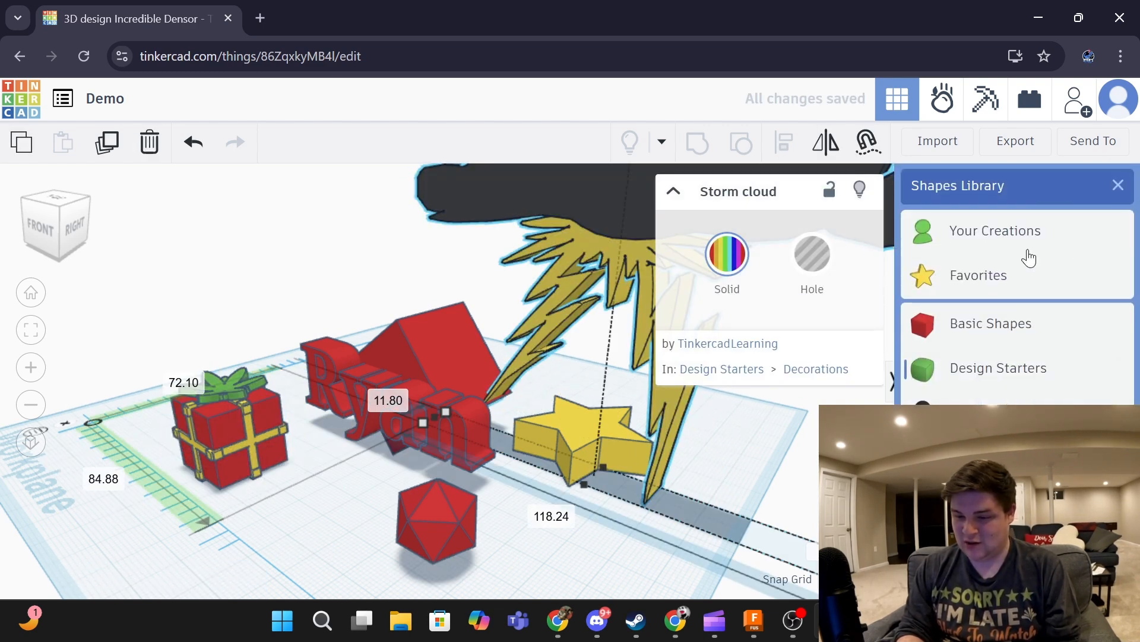
pyautogui.click(1003, 412)
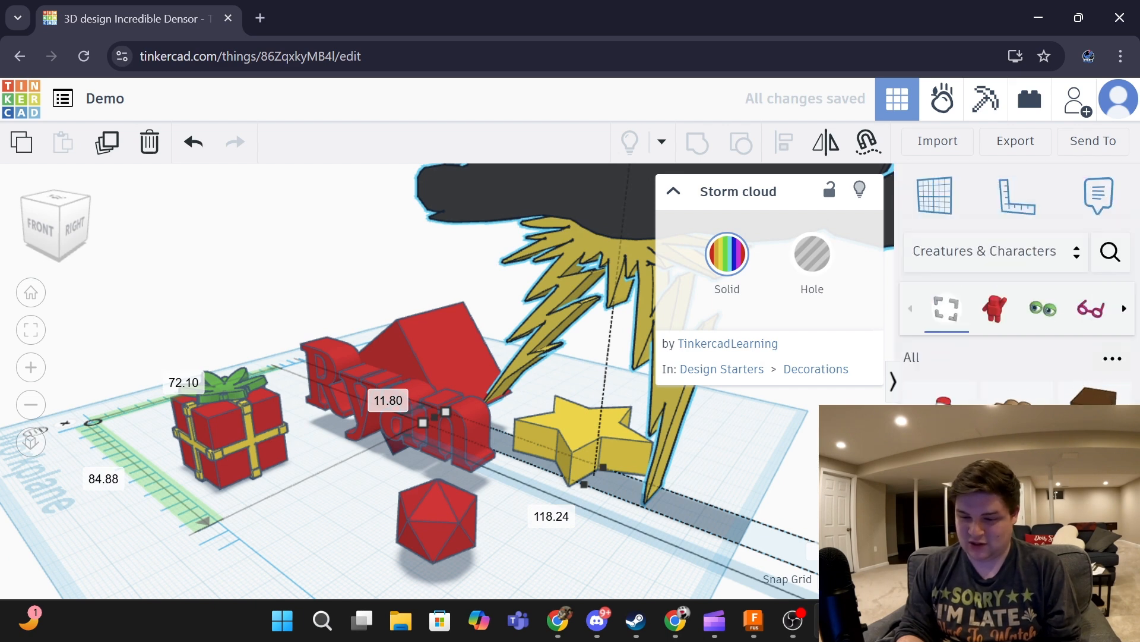
pyautogui.moveTo(1092, 395); pyautogui.dragTo(326, 491)
pyautogui.moveTo(941, 395); pyautogui.dragTo(589, 532)
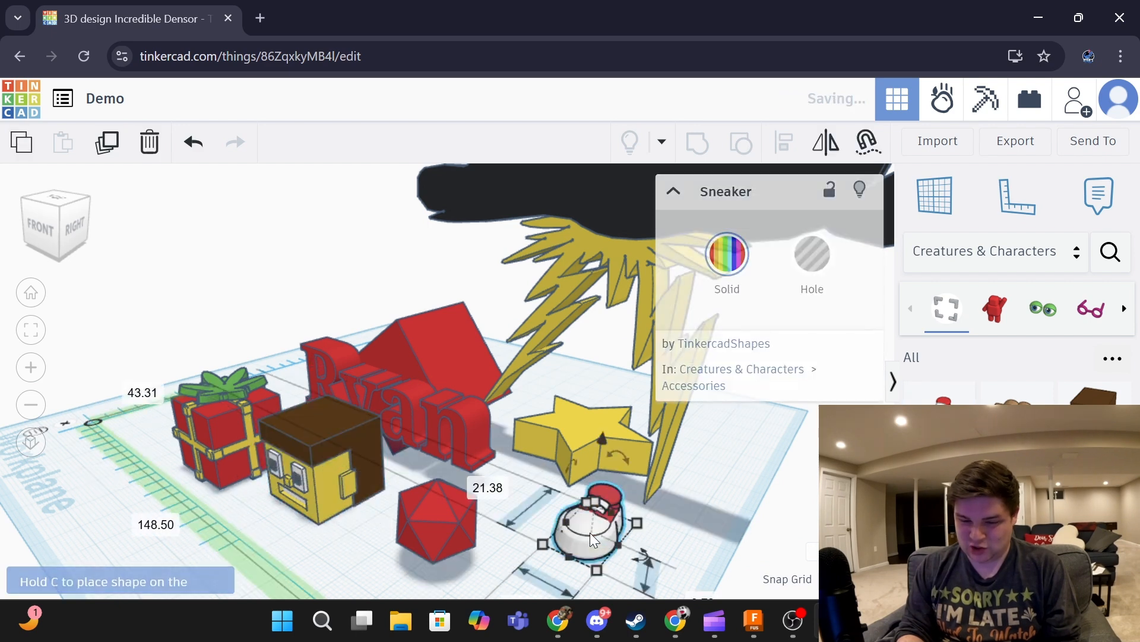
# - Switch to the Electronics category and place a hobby gearmotor, nudging it right
pyautogui.click(1017, 262)
pyautogui.scroll(-1, 1045, 401)
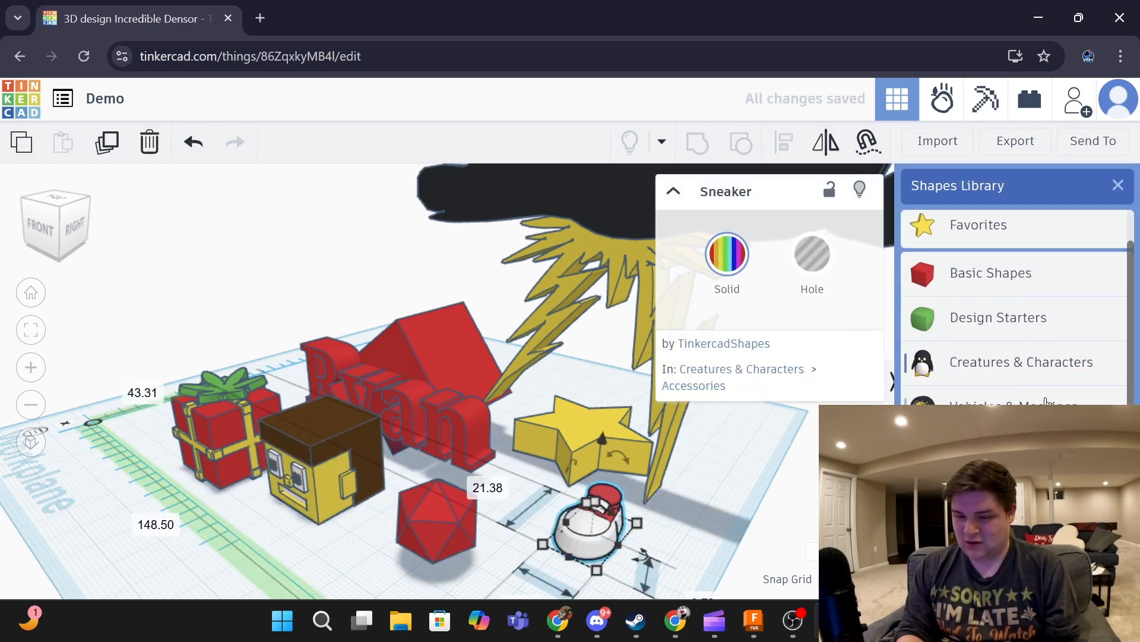
pyautogui.click(1046, 405)
pyautogui.click(1003, 251)
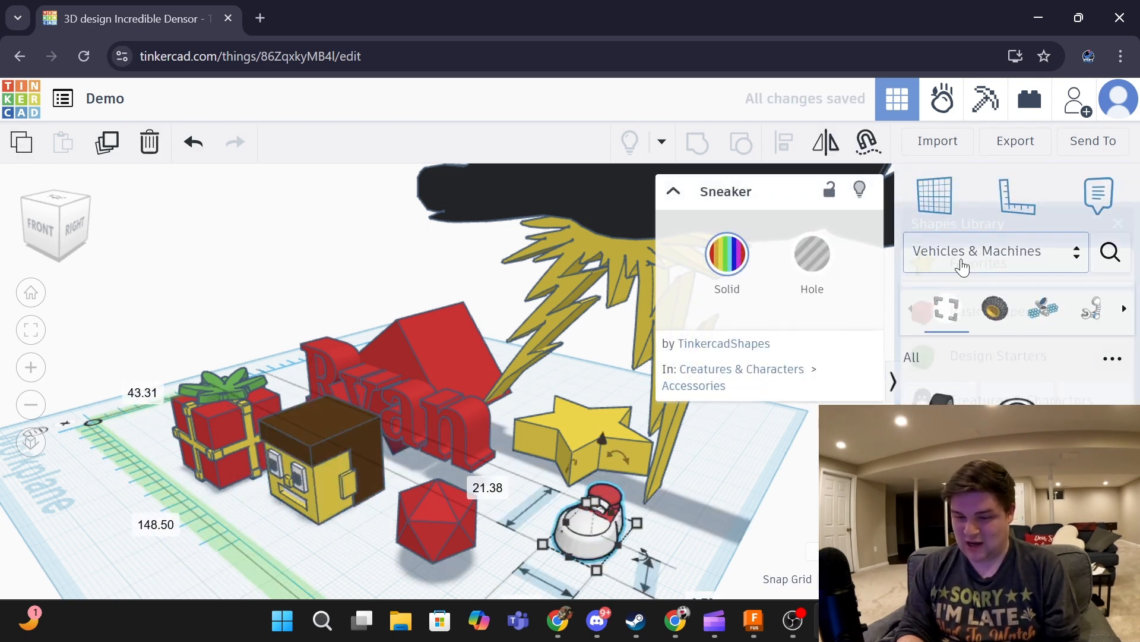
pyautogui.click(1010, 421)
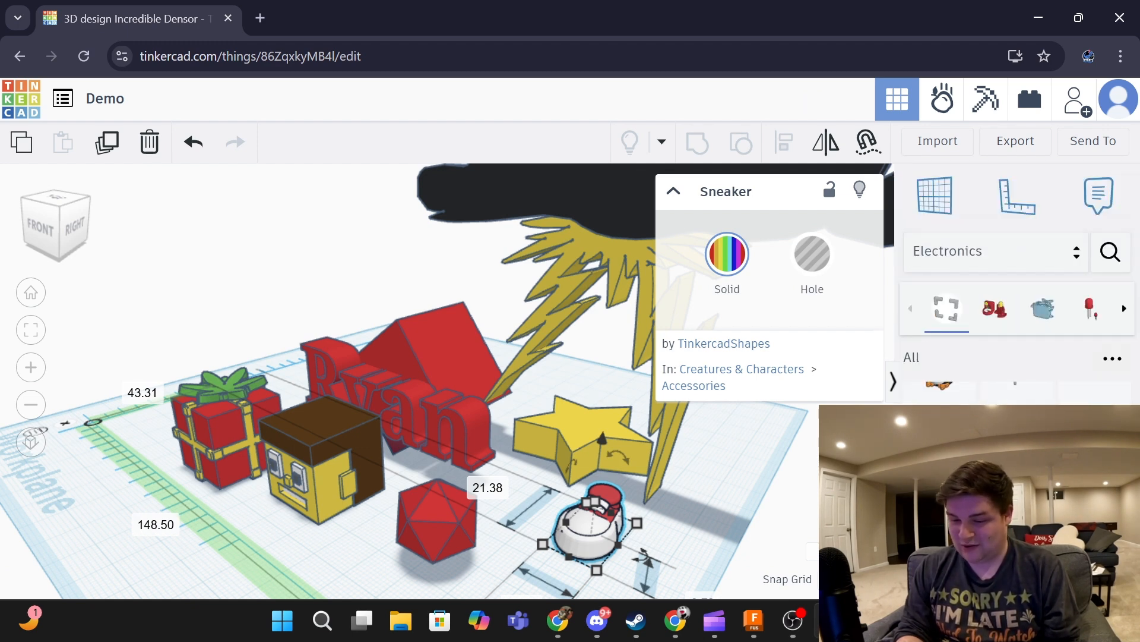
pyautogui.moveTo(938, 392); pyautogui.dragTo(315, 426)
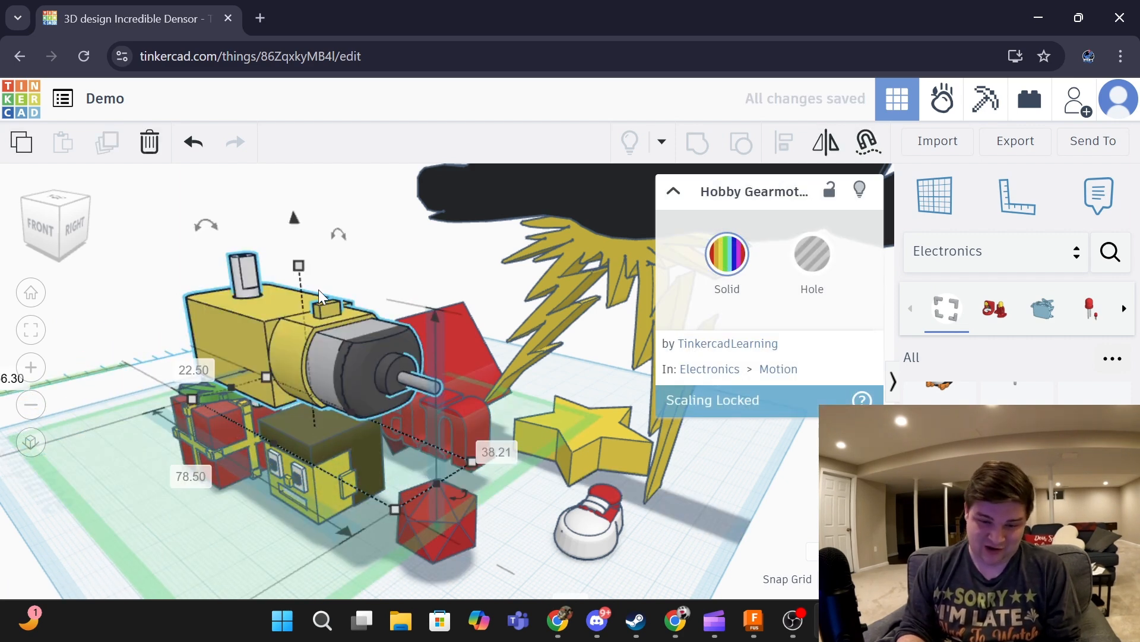
pyautogui.moveTo(354, 374); pyautogui.dragTo(456, 384)
# - Add a 9V battery at the left of the workplane and deselect it
pyautogui.moveTo(939, 451); pyautogui.dragTo(216, 521)
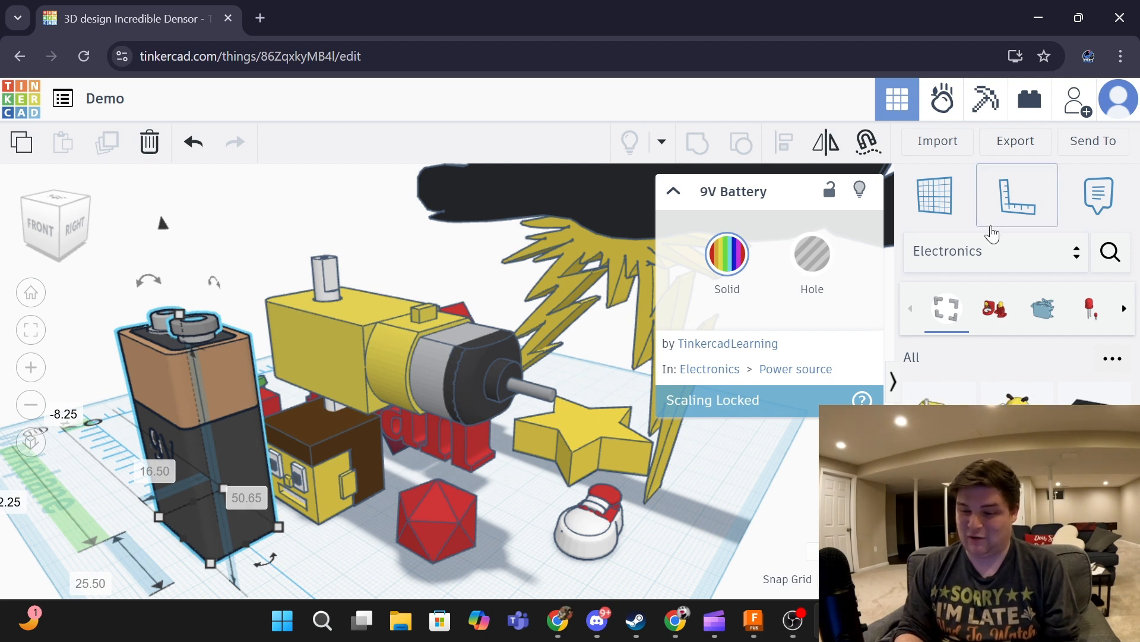
pyautogui.click(985, 251)
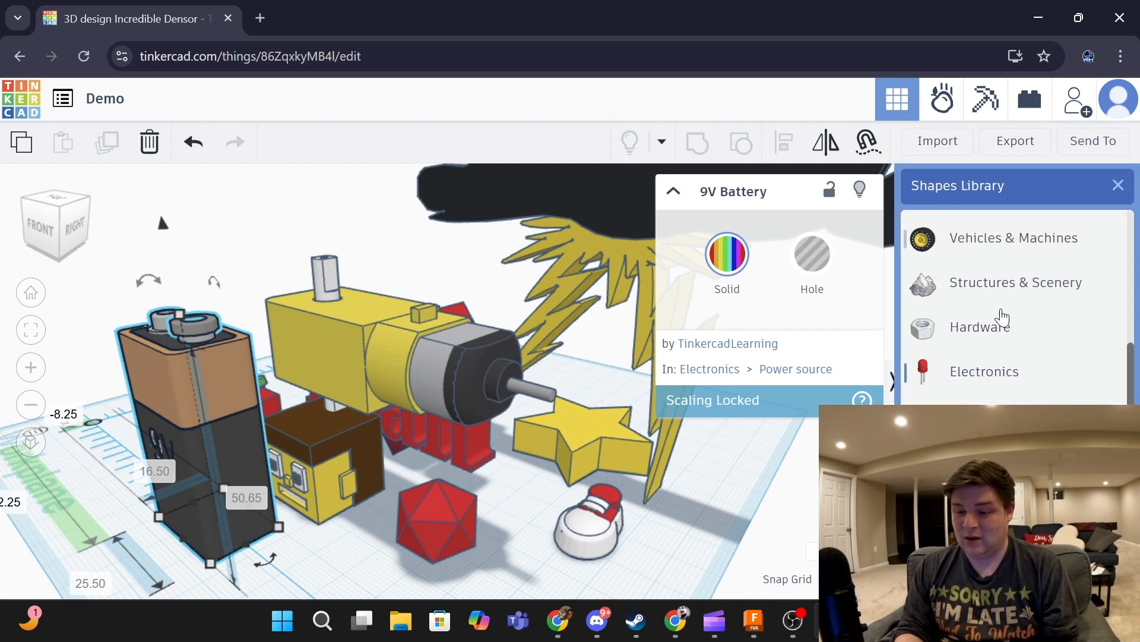
pyautogui.scroll(-1, 1014, 333)
pyautogui.scroll(5, 1013, 333)
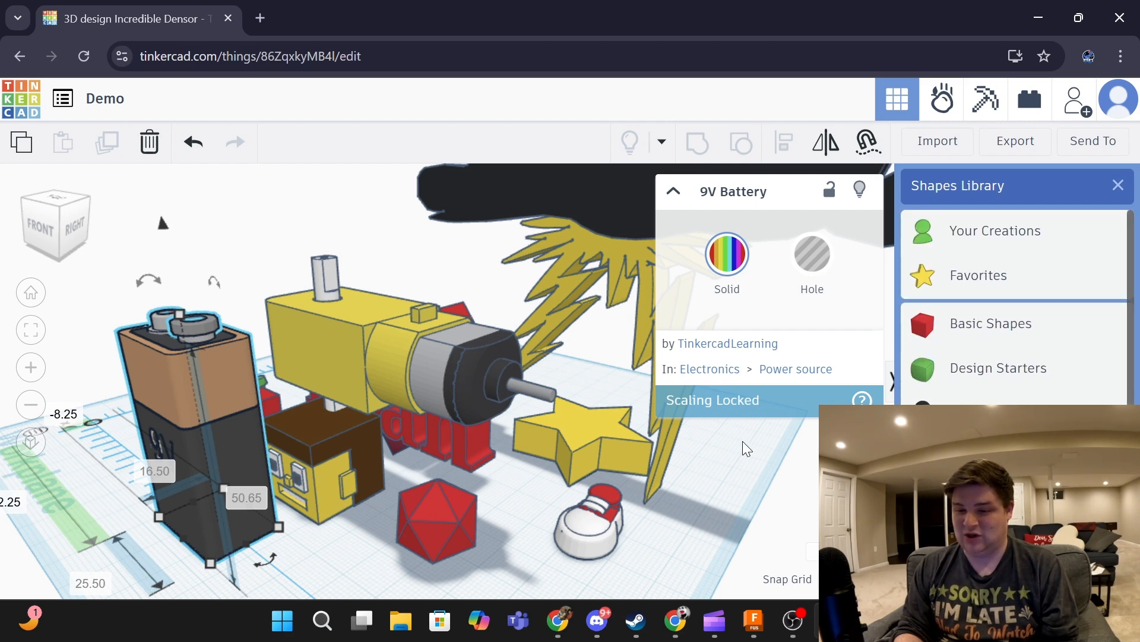
pyautogui.click(754, 465)
pyautogui.scroll(-4, 754, 465)
# - Drag one red holed box rightward toward the front, clear of the other shapes
pyautogui.moveTo(754, 465); pyautogui.dragTo(173, 509, button='right')
pyautogui.moveTo(380, 352); pyautogui.dragTo(471, 339, button='right')
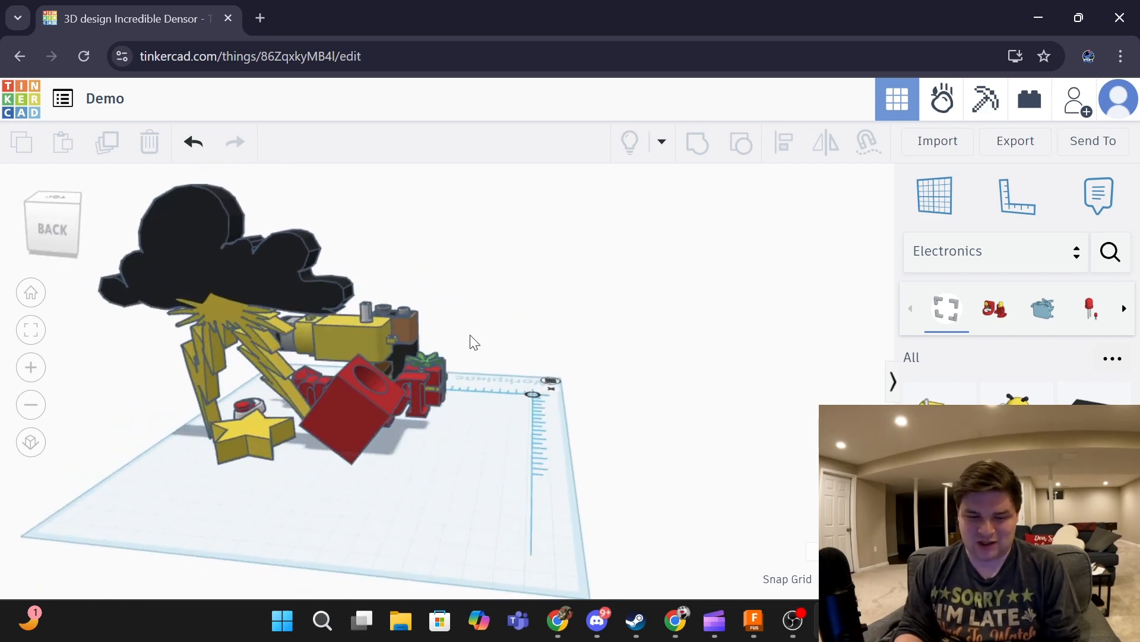
pyautogui.moveTo(352, 415); pyautogui.dragTo(494, 434)
pyautogui.moveTo(494, 433); pyautogui.dragTo(302, 455, button='right')
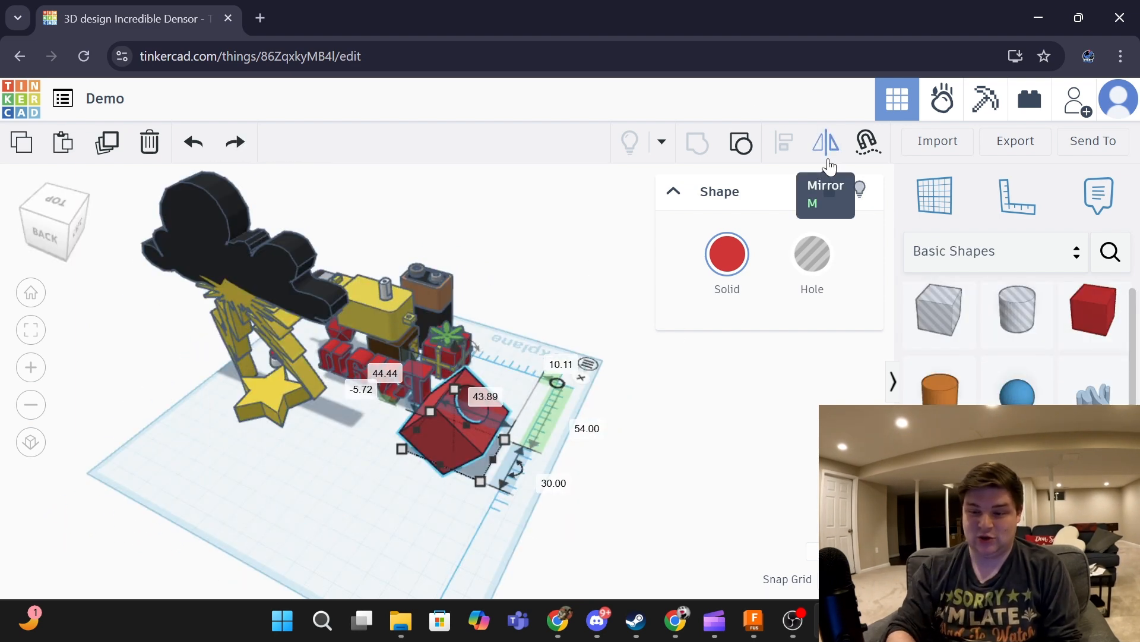
# - Mirror the red holed box and place a duplicate just in front of the original
pyautogui.click(829, 167)
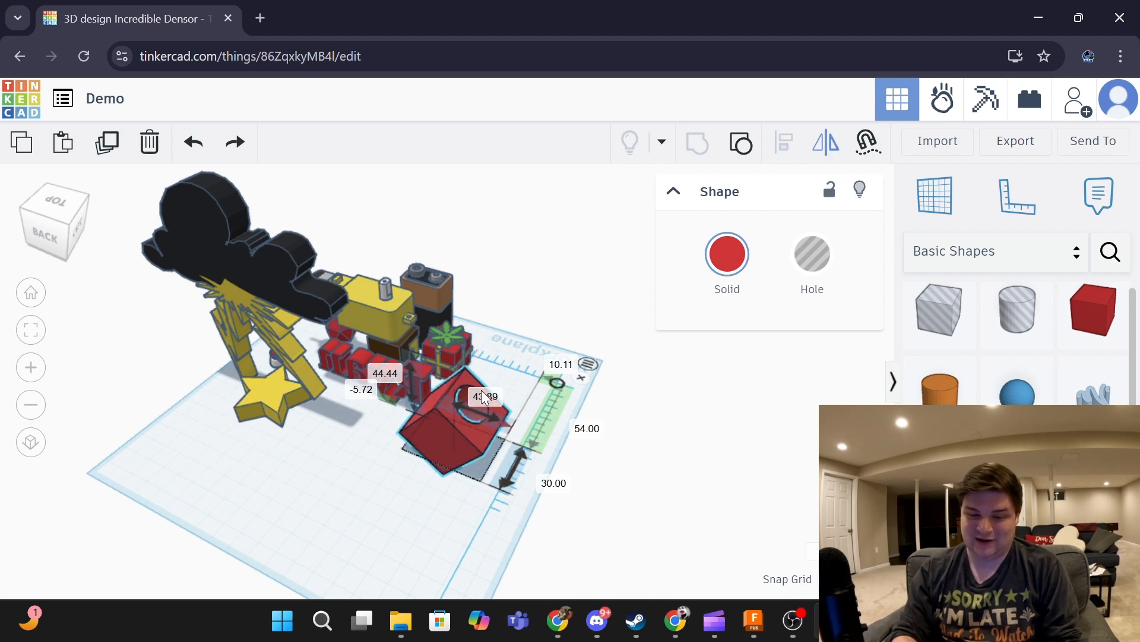
pyautogui.click(493, 421)
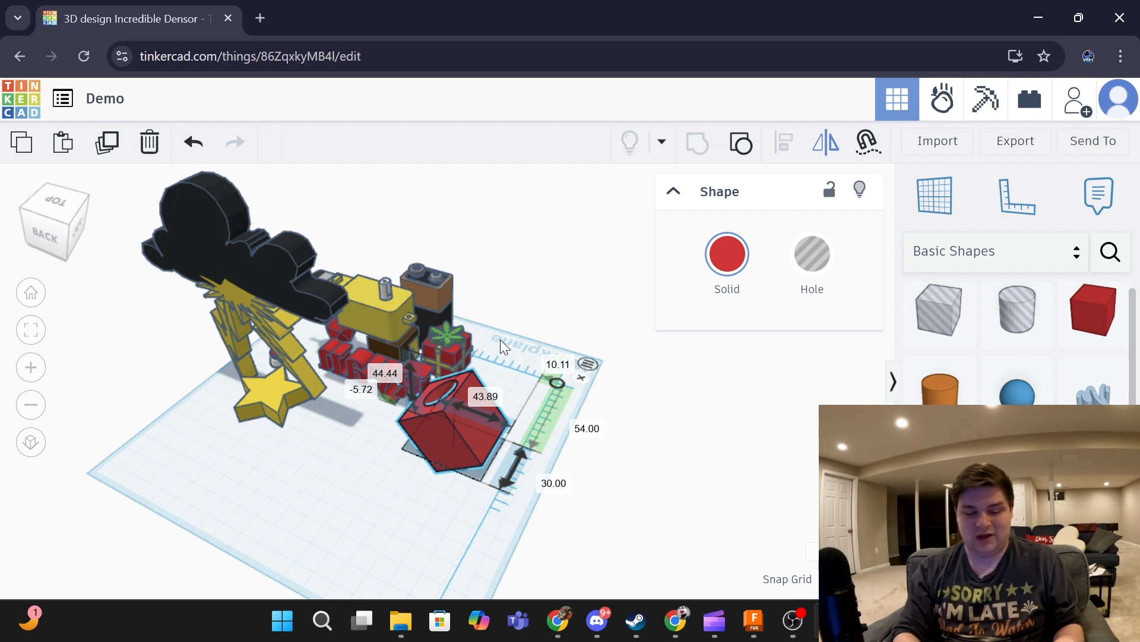
pyautogui.hotkey('ctrl', 'z')
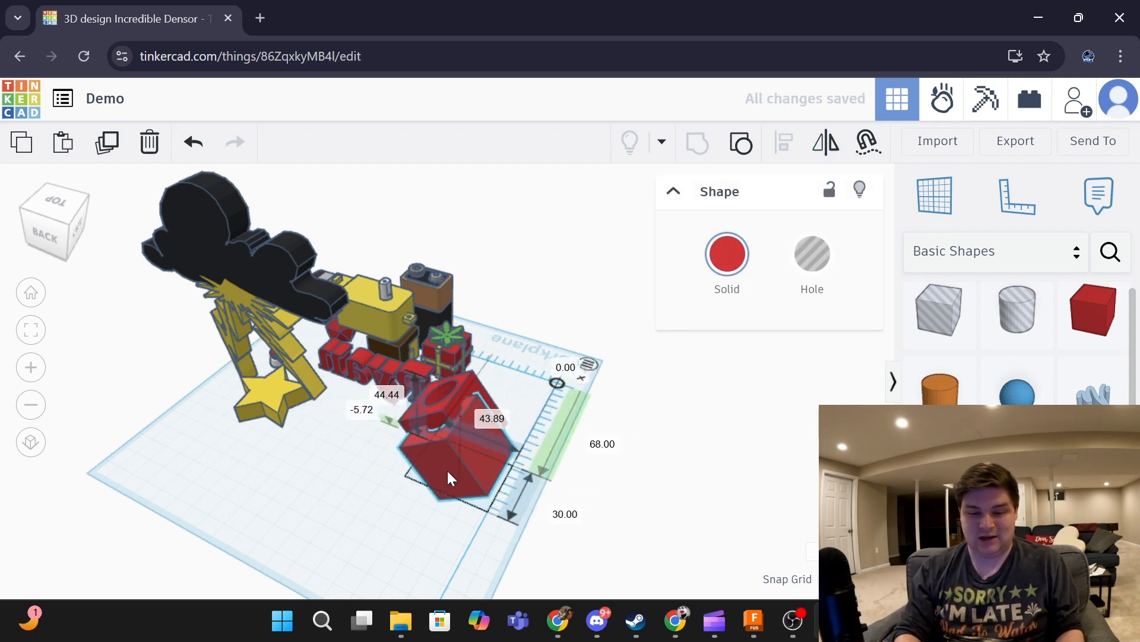
pyautogui.moveTo(447, 470); pyautogui.dragTo(409, 496)
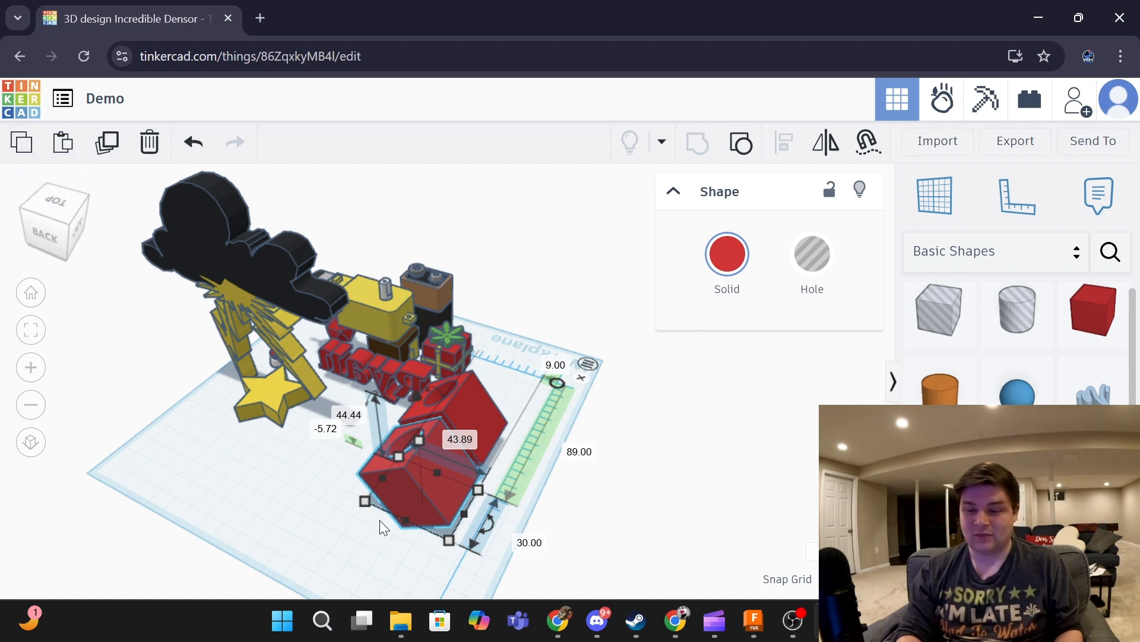
# - Mirror the copied box so it is flipped relative to the original
pyautogui.click(826, 153)
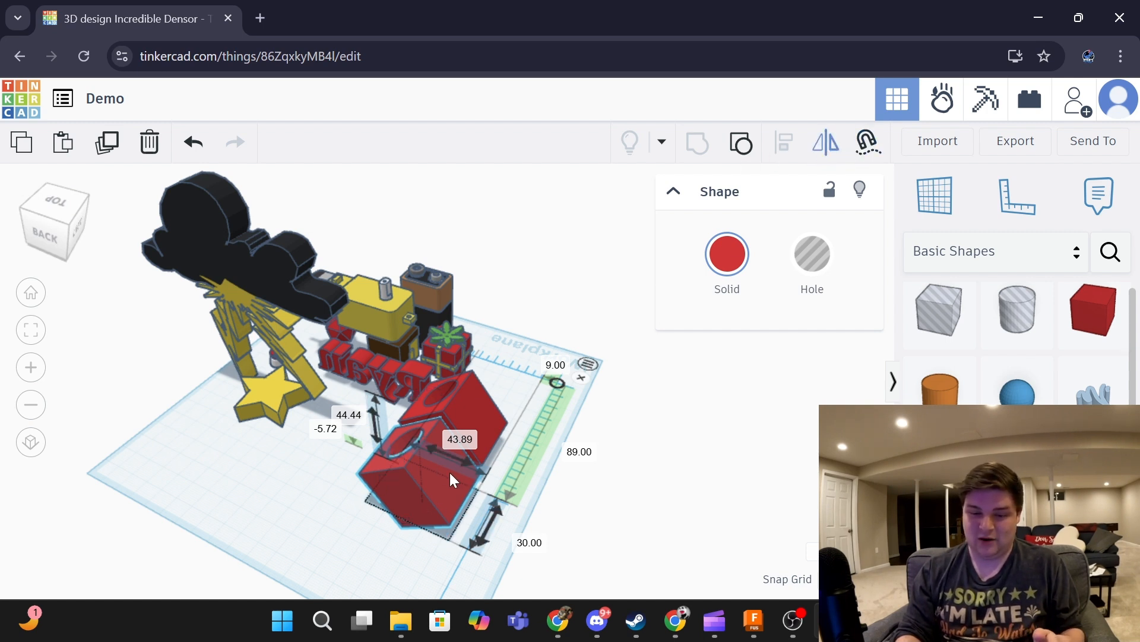
pyautogui.click(462, 466)
pyautogui.click(680, 421)
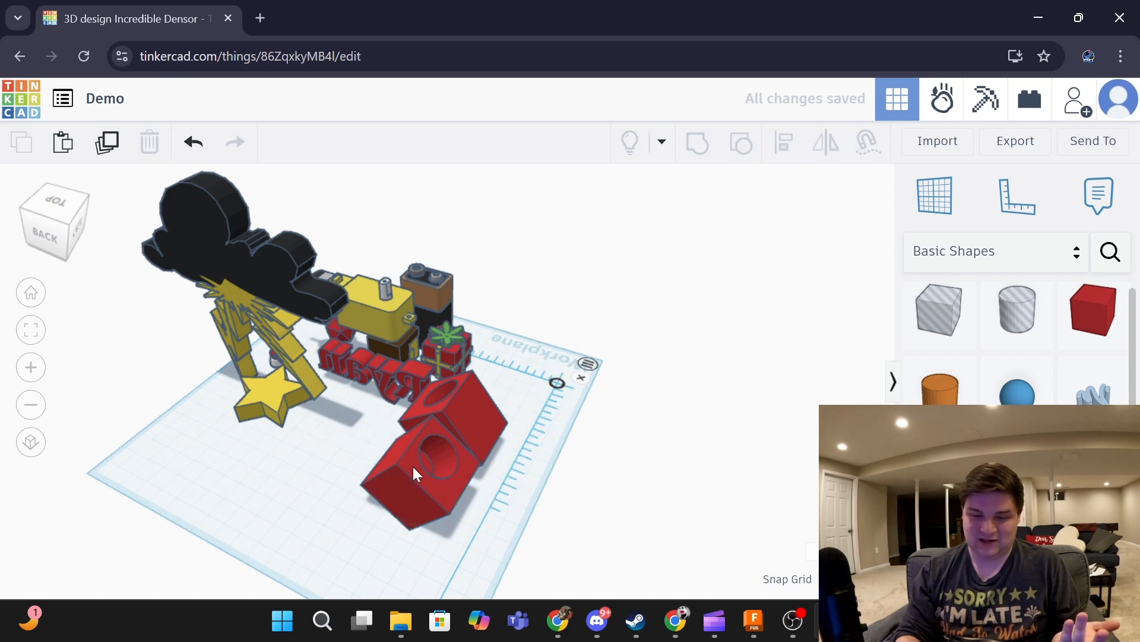
# - Move the lower red holed box up against the other box
pyautogui.moveTo(412, 478); pyautogui.dragTo(443, 450)
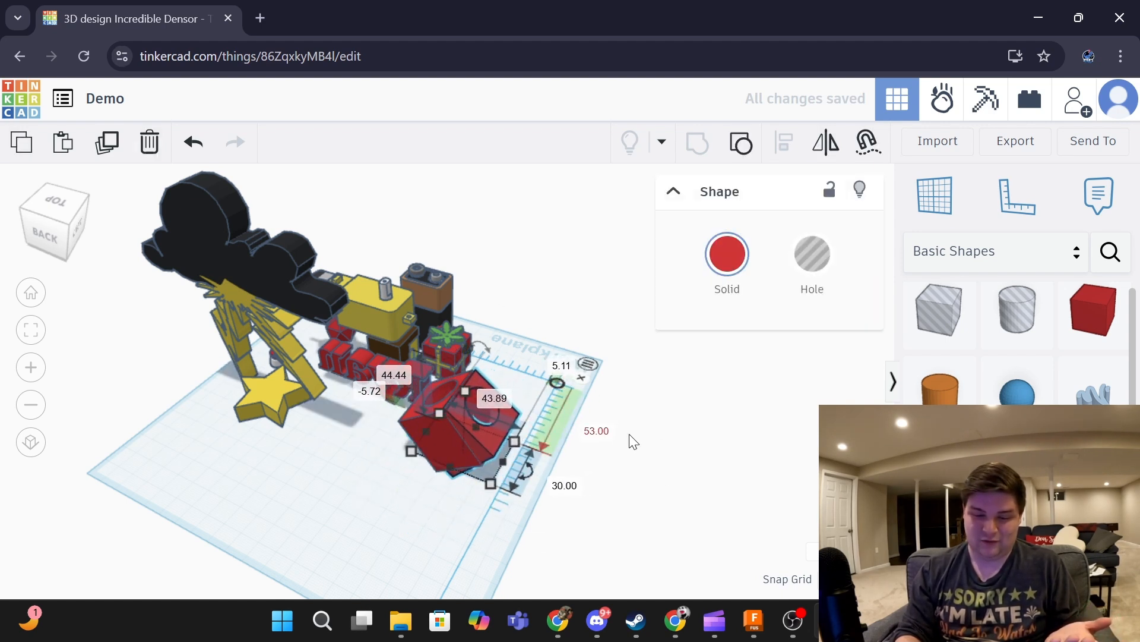
pyautogui.click(644, 440)
pyautogui.moveTo(449, 352); pyautogui.dragTo(505, 374, button='right')
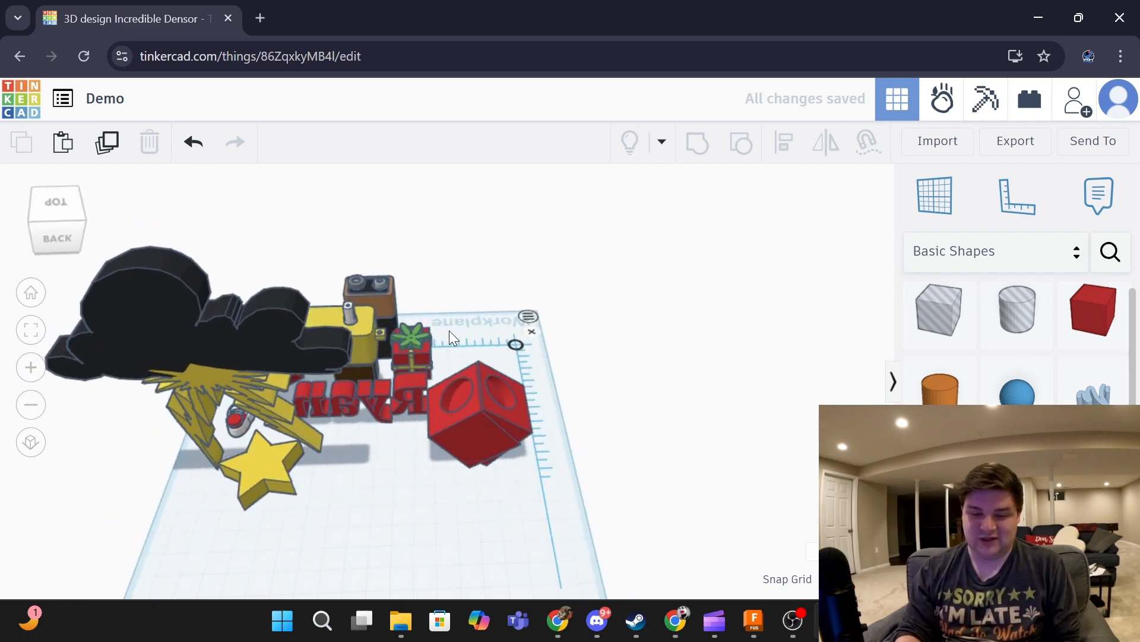
pyautogui.moveTo(421, 297); pyautogui.dragTo(636, 538)
pyautogui.click(675, 558)
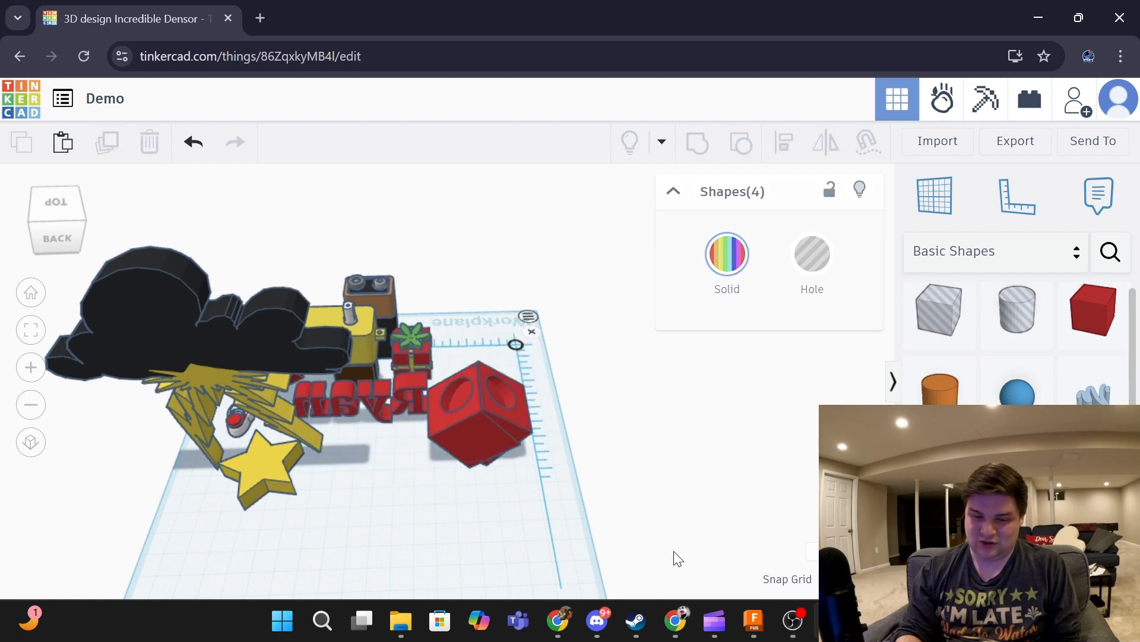
# - Rotate the gift slightly on the workplane from a top-down view
pyautogui.moveTo(559, 552); pyautogui.dragTo(583, 596, button='right')
pyautogui.click(442, 384)
pyautogui.moveTo(419, 322); pyautogui.dragTo(419, 347)
pyautogui.moveTo(434, 361); pyautogui.dragTo(447, 375)
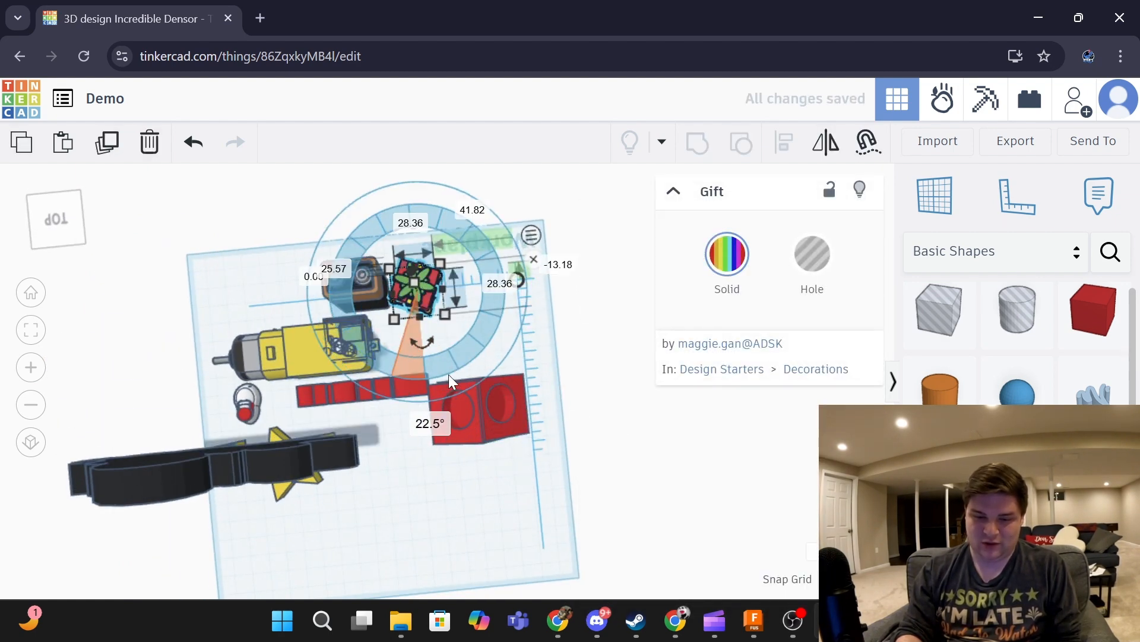
pyautogui.click(629, 479)
# - Group the two red boxes and the red Ryan text into one shape, then inspect it
pyautogui.moveTo(622, 497); pyautogui.dragTo(397, 337)
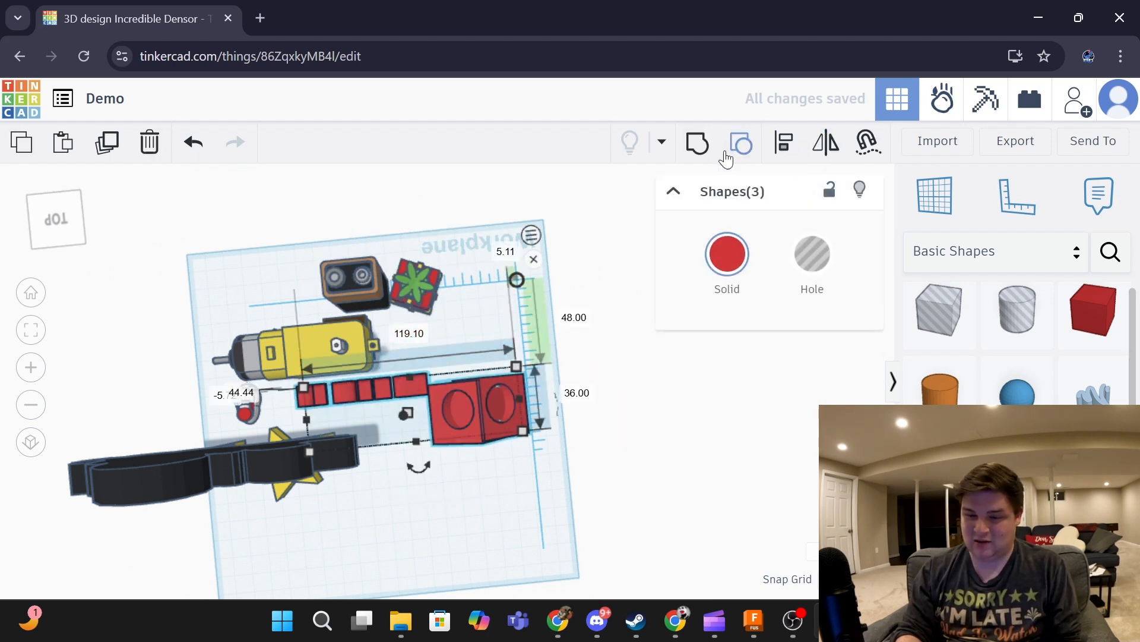
pyautogui.click(698, 143)
pyautogui.click(600, 444)
pyautogui.moveTo(600, 444); pyautogui.dragTo(518, 394, button='right')
pyautogui.click(514, 398)
pyautogui.click(707, 462)
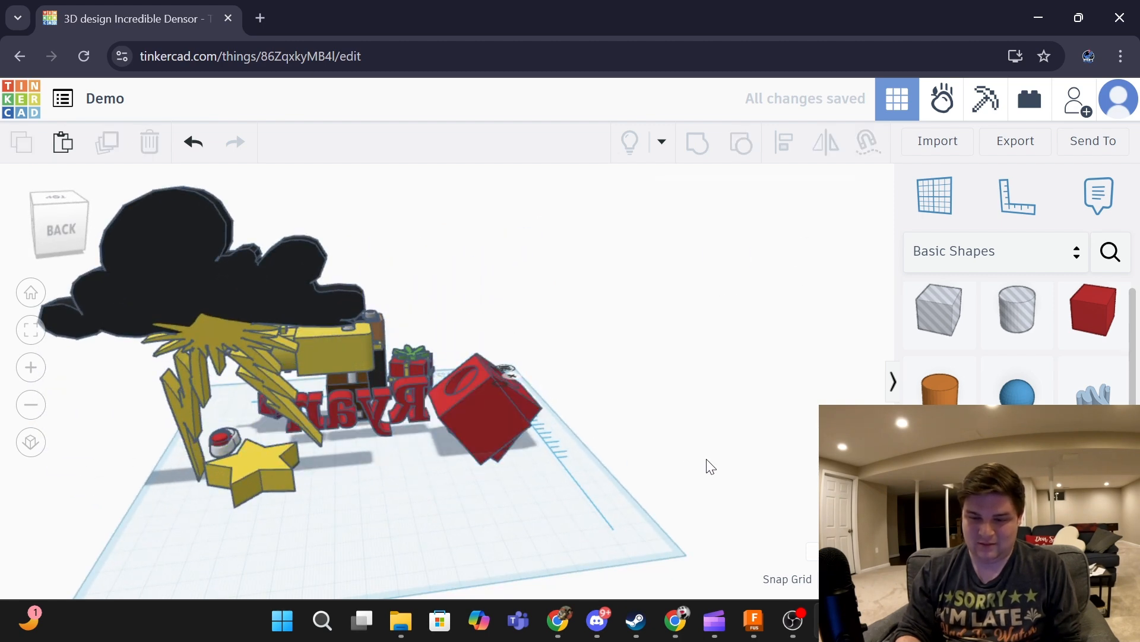
pyautogui.moveTo(754, 356); pyautogui.dragTo(319, 440, button='right')
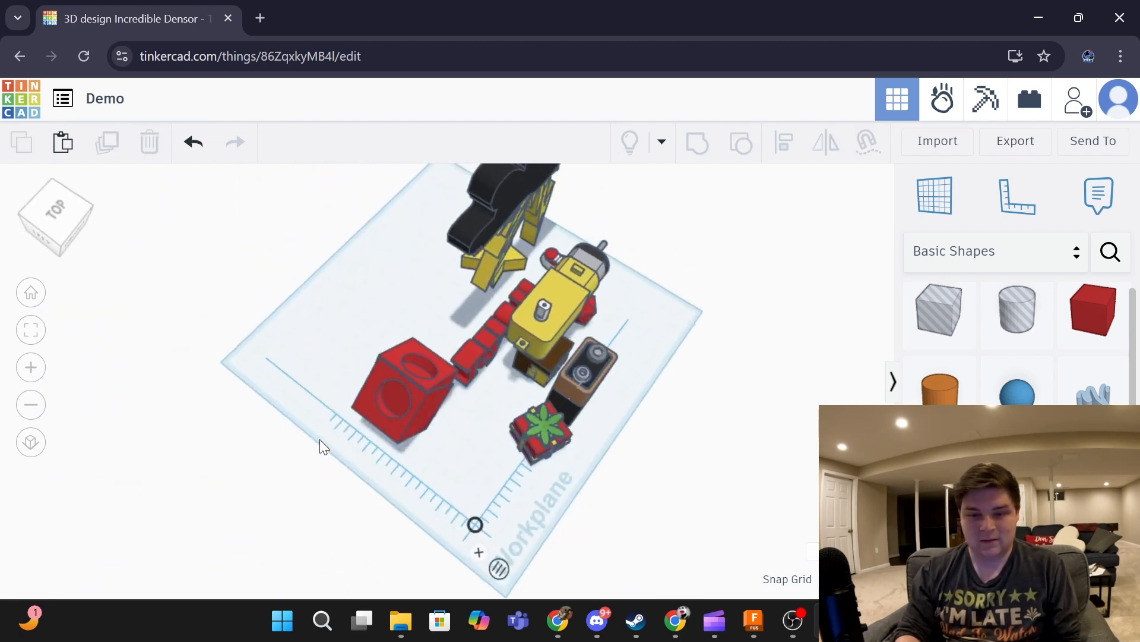